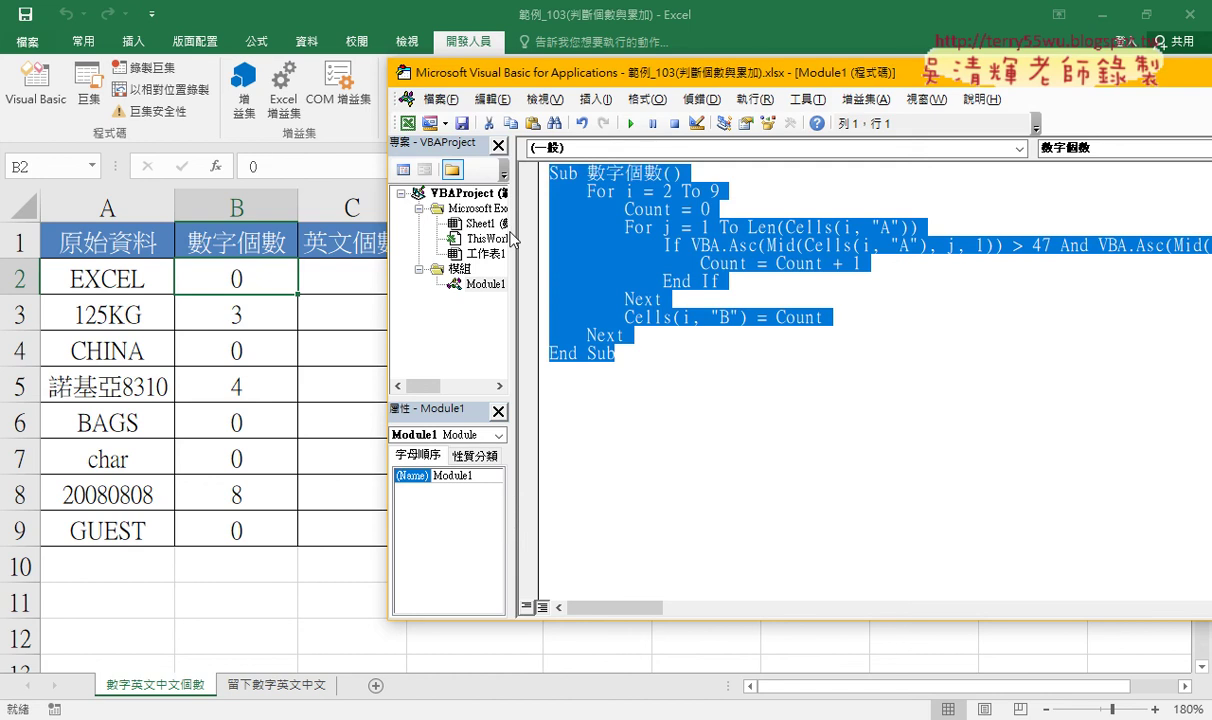
Select the whole digit-counting macro and duplicate it below its End Sub
{"action": "left_click", "coordinate": [646, 299]}
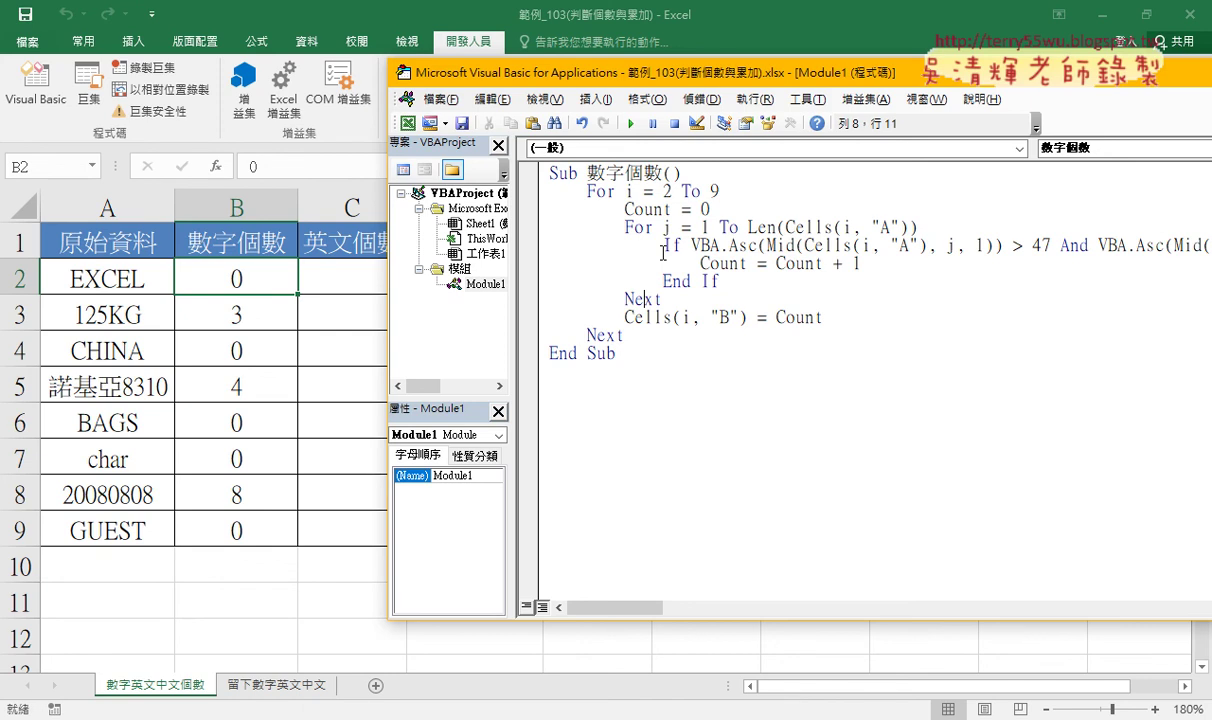
{"action": "left_click_drag", "start_coordinate": [720, 191], "coordinate": [532, 197]}
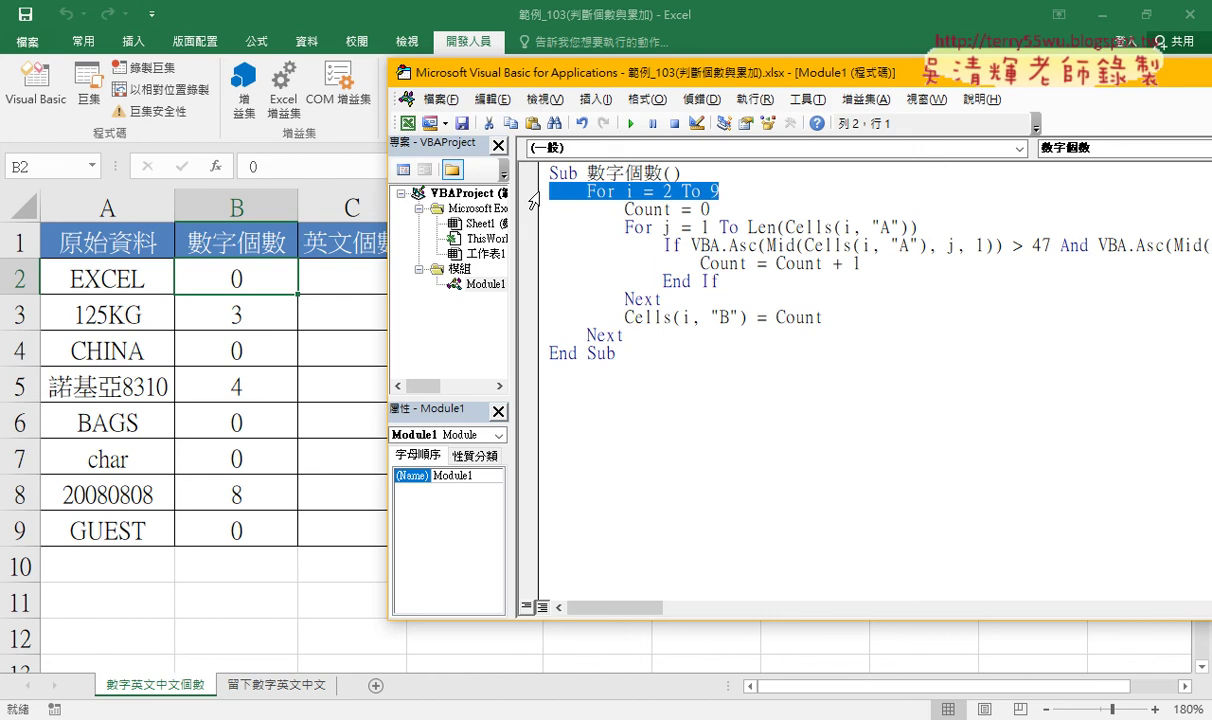
{"action": "left_click_drag", "start_coordinate": [624, 173], "coordinate": [587, 173]}
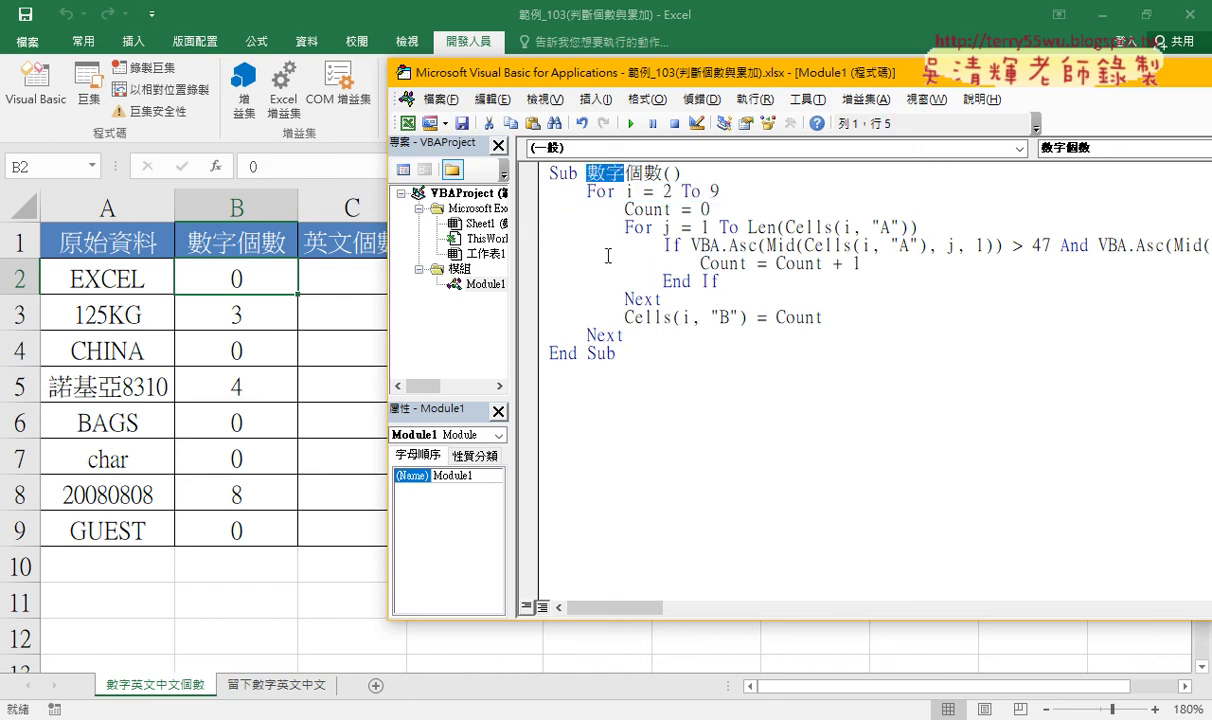
{"action": "left_click_drag", "start_coordinate": [555, 372], "coordinate": [549, 173]}
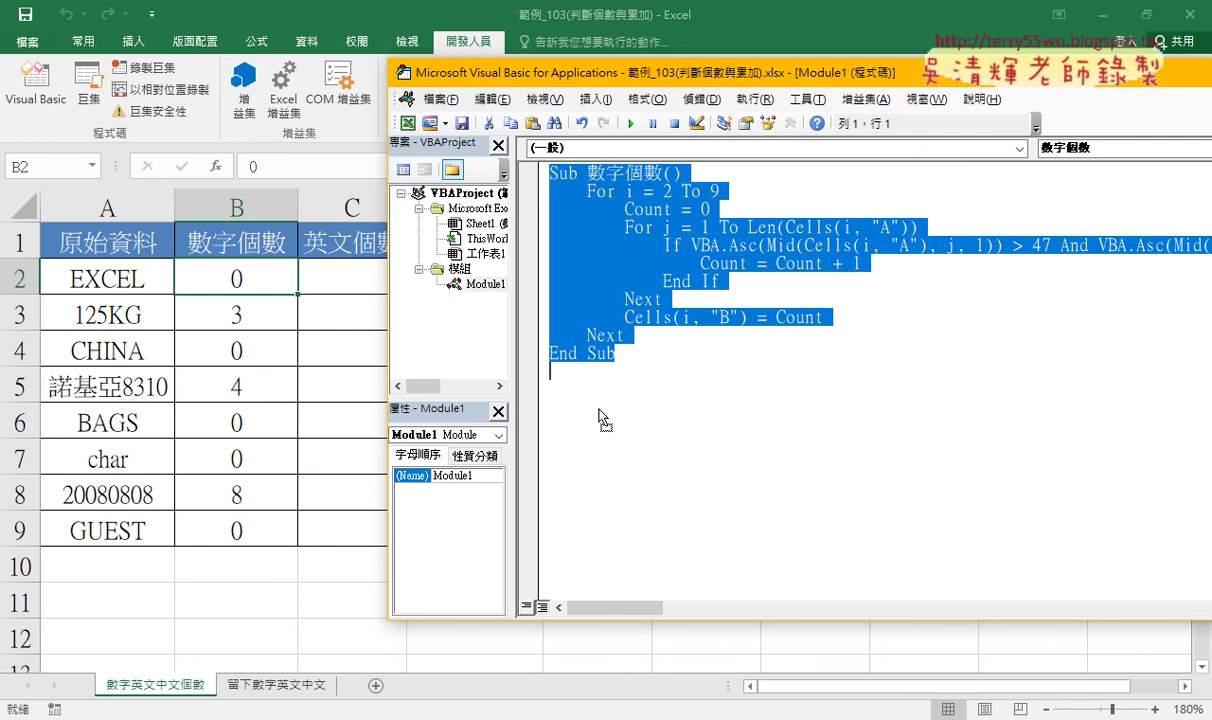
{"action": "left_click_drag", "start_coordinate": [603, 418], "coordinate": [600, 412]}
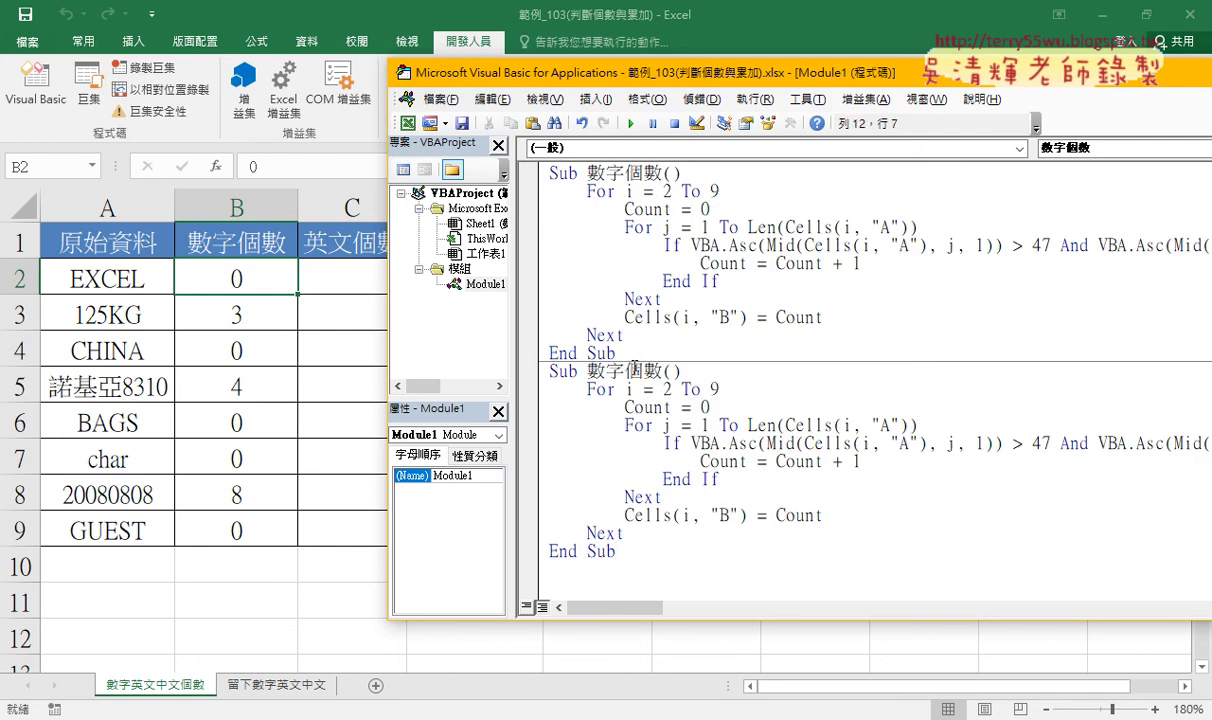
Rename the copied Sub from 數字個數 to 英文個數 and widen the code view
{"action": "left_click_drag", "start_coordinate": [624, 370], "coordinate": [587, 370]}
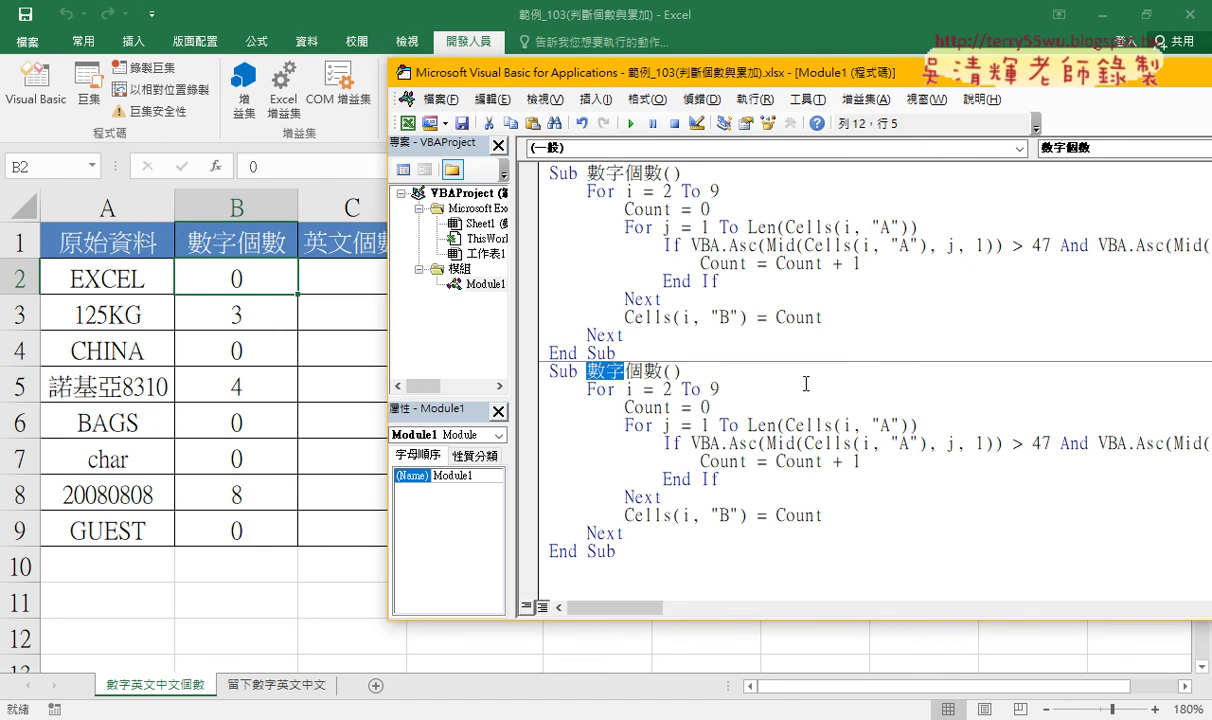
{"action": "type", "text": "英文"}
{"action": "key", "text": "Return"}
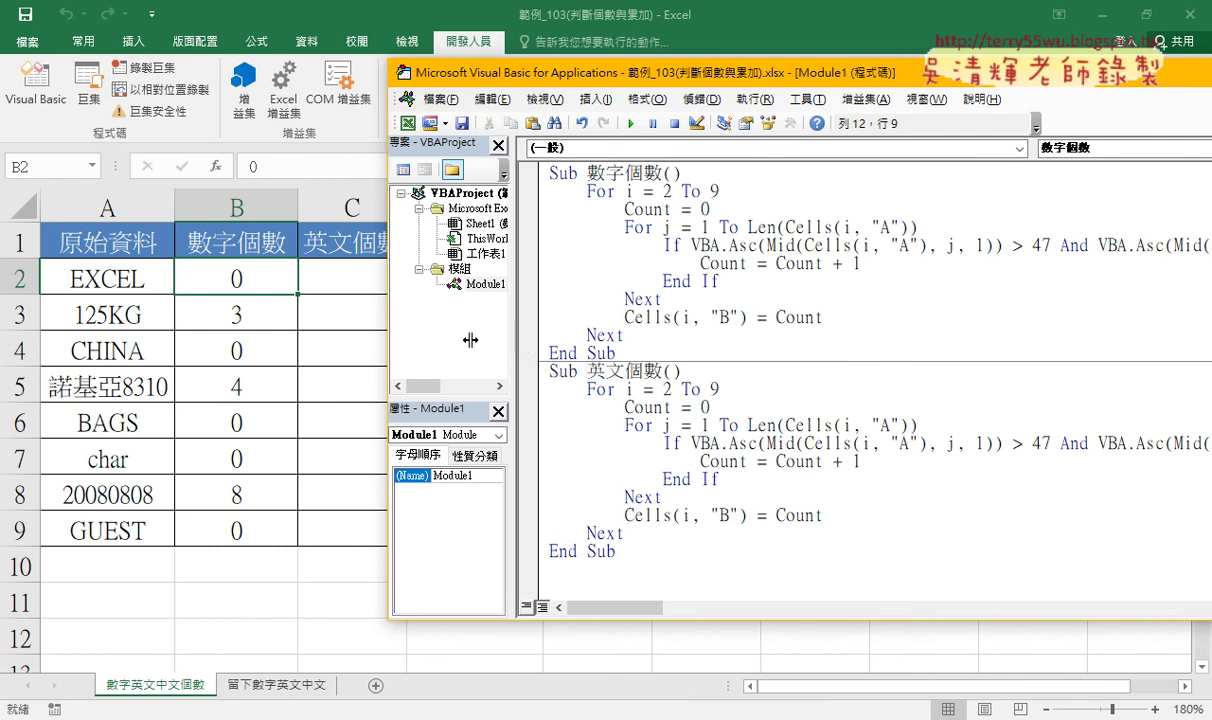
{"action": "left_click_drag", "start_coordinate": [470, 340], "coordinate": [427, 340]}
{"action": "left_click_drag", "start_coordinate": [555, 77], "coordinate": [513, 68]}
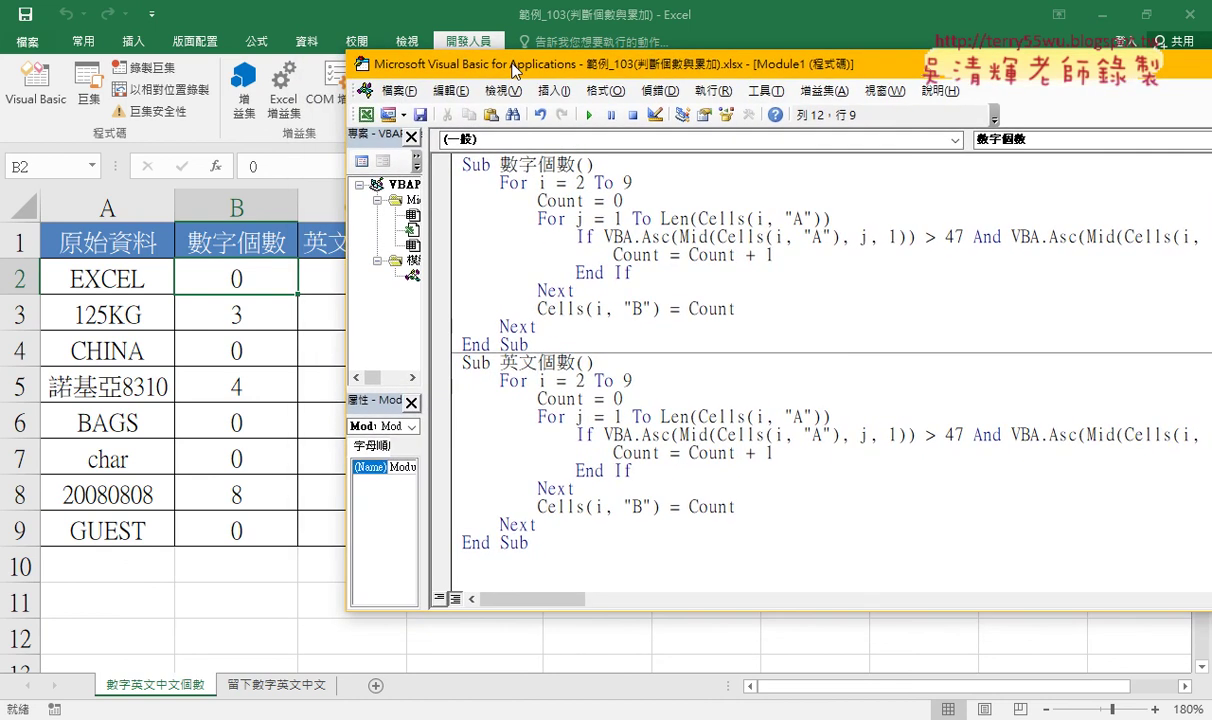
{"action": "left_click_drag", "start_coordinate": [576, 362], "coordinate": [519, 362]}
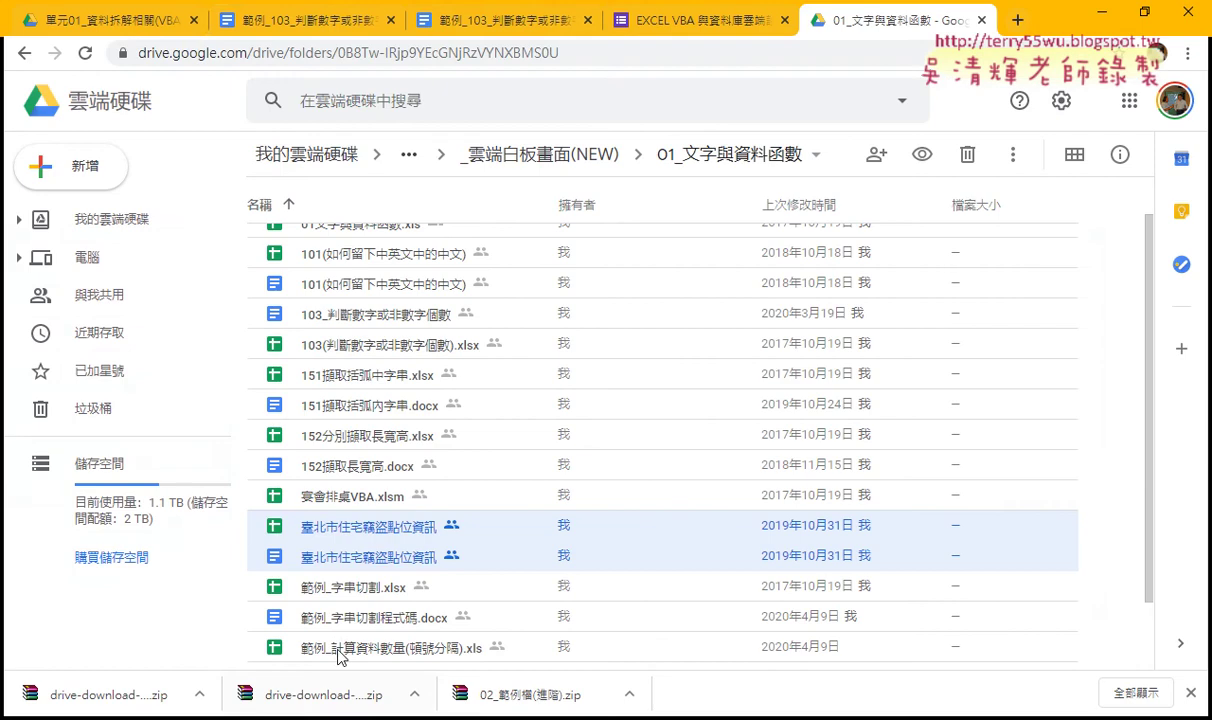
Show the ASCII table in 範例_103_判斷數字或非數字個數 and underline rows 64 (@) and 90 (Z) in red
{"action": "left_click", "coordinate": [398, 8]}
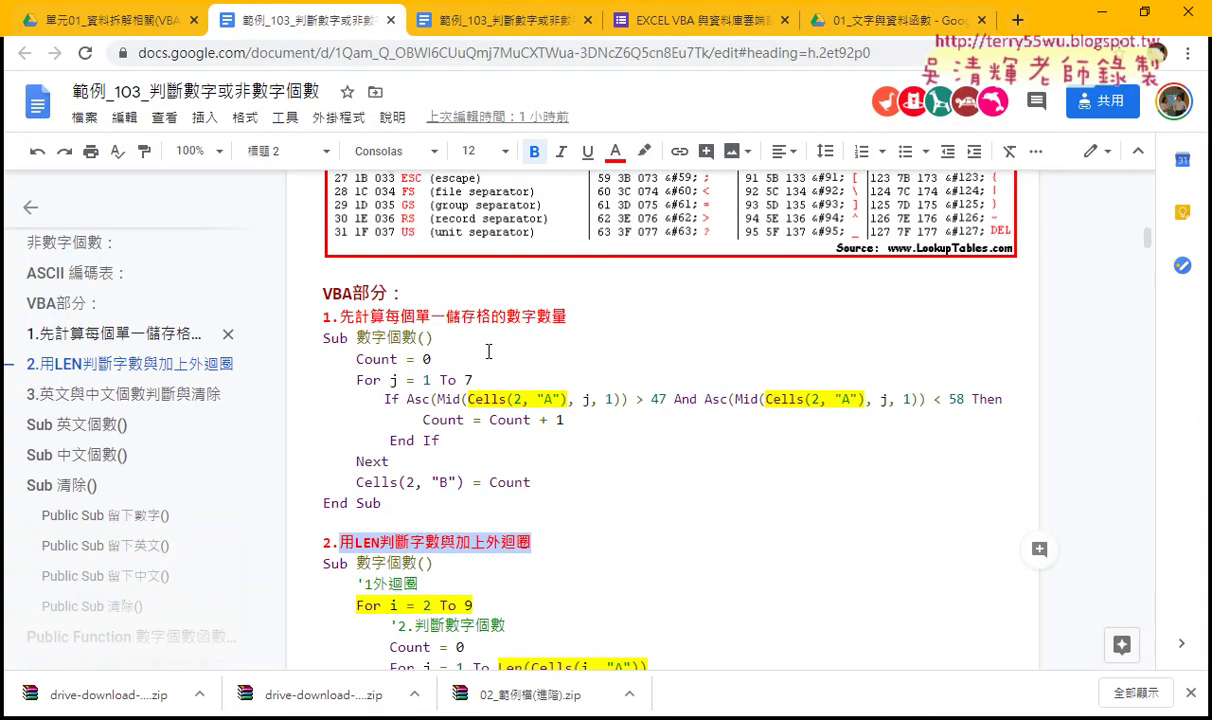
{"action": "scroll", "coordinate": [488, 351], "scroll_direction": "up", "scroll_amount": 5}
{"action": "scroll", "coordinate": [700, 300], "scroll_direction": "down", "scroll_amount": 1}
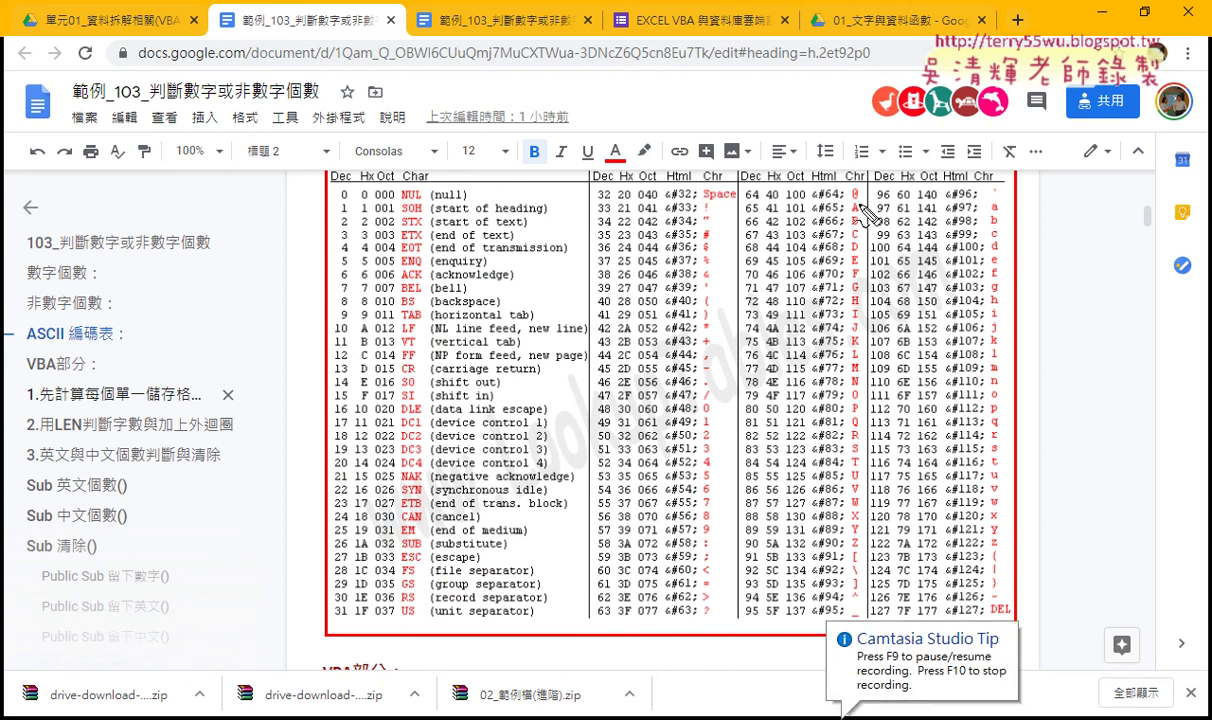
{"action": "mouse_move", "coordinate": [860, 203]}
{"action": "left_mouse_down"}
{"action": "mouse_move", "coordinate": [732, 206]}
{"action": "mouse_move", "coordinate": [810, 278]}
{"action": "left_mouse_up"}
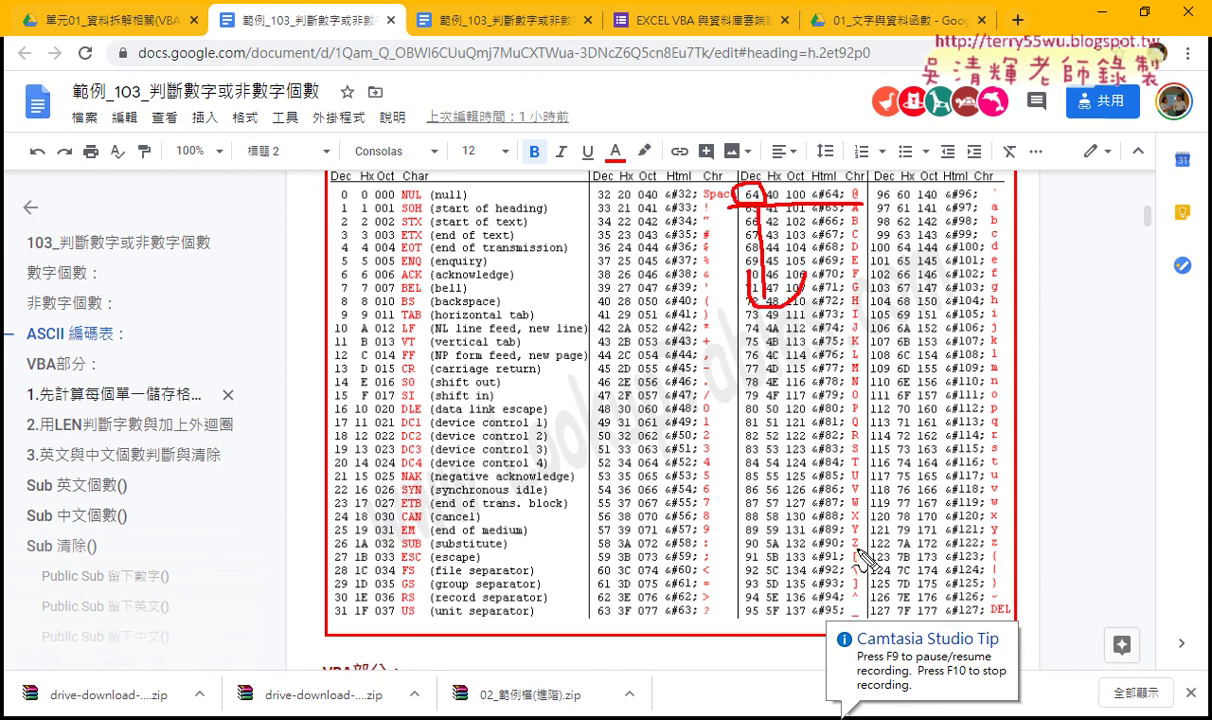
{"action": "mouse_move", "coordinate": [858, 550]}
{"action": "left_mouse_down"}
{"action": "mouse_move", "coordinate": [727, 550]}
{"action": "mouse_move", "coordinate": [740, 465]}
{"action": "mouse_move", "coordinate": [762, 484]}
{"action": "left_mouse_up"}
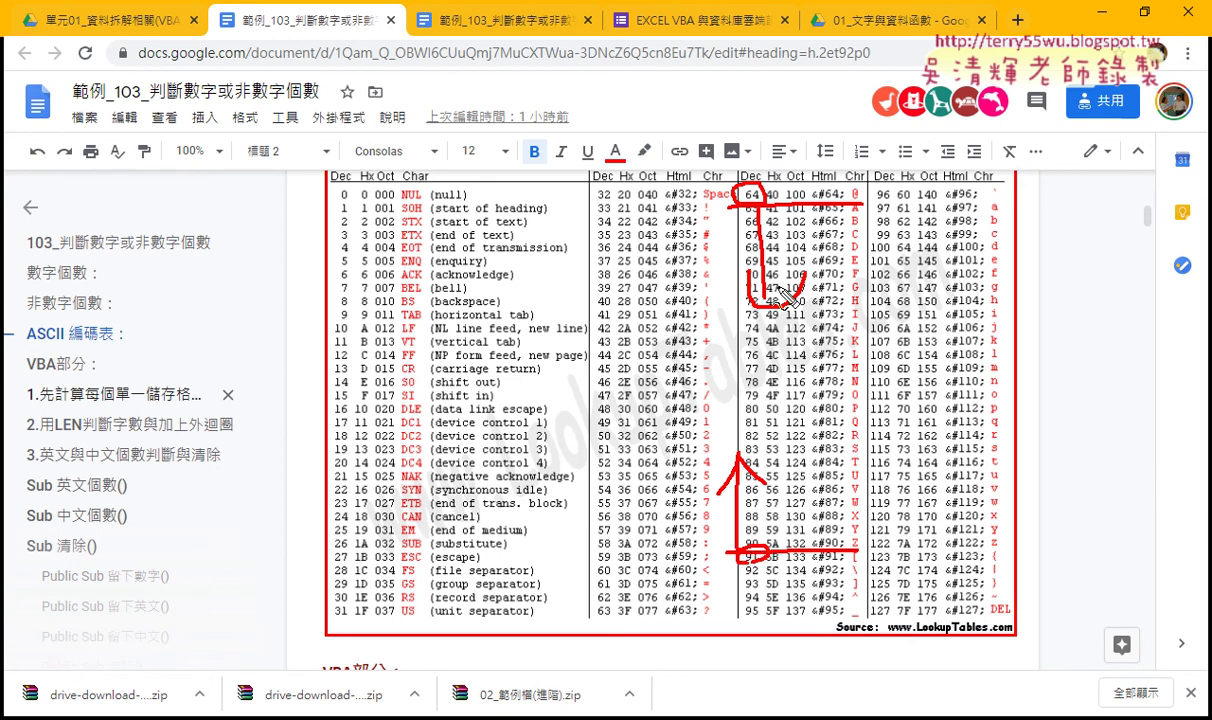
Mark the letter code ranges with red arrows and And/Or notes, then erase all annotations
{"action": "left_click_drag", "start_coordinate": [745, 275], "coordinate": [778, 505]}
{"action": "left_click_drag", "start_coordinate": [728, 432], "coordinate": [760, 428]}
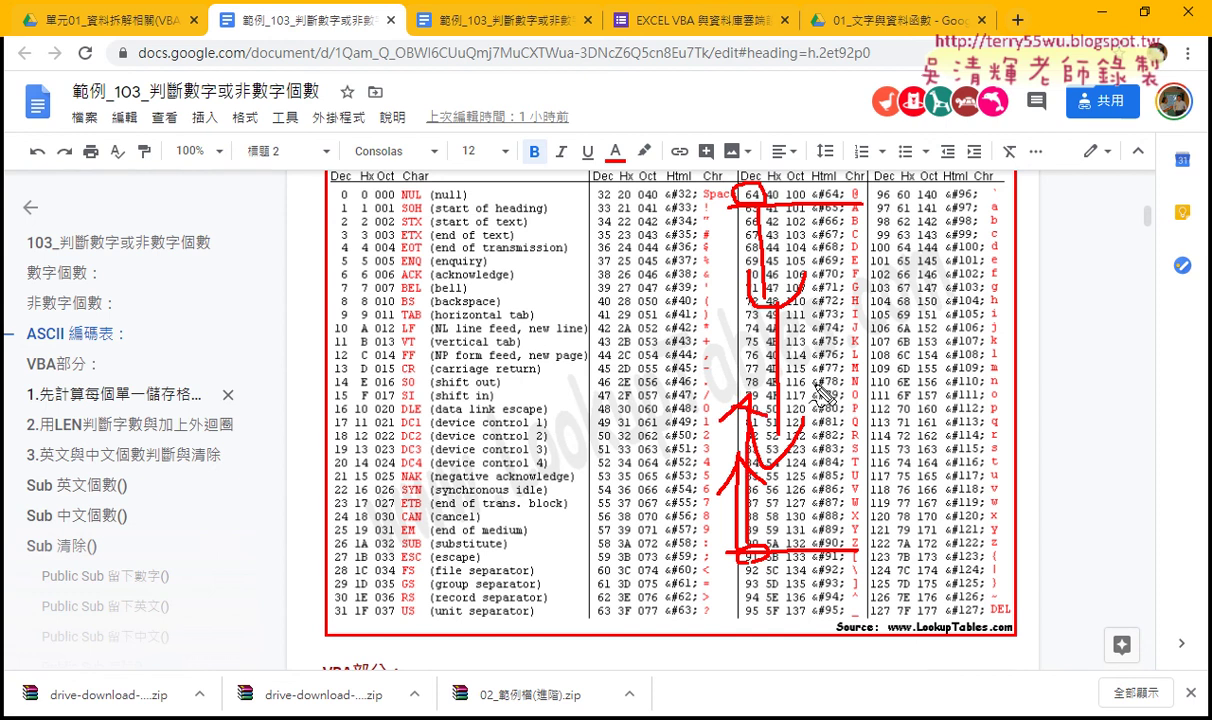
{"action": "left_click_drag", "start_coordinate": [768, 366], "coordinate": [800, 410]}
{"action": "mouse_move", "coordinate": [800, 368]}
{"action": "left_mouse_down"}
{"action": "mouse_move", "coordinate": [768, 410]}
{"action": "mouse_move", "coordinate": [868, 398]}
{"action": "mouse_move", "coordinate": [860, 375]}
{"action": "mouse_move", "coordinate": [944, 409]}
{"action": "left_mouse_up"}
{"action": "left_click_drag", "start_coordinate": [995, 446], "coordinate": [850, 470]}
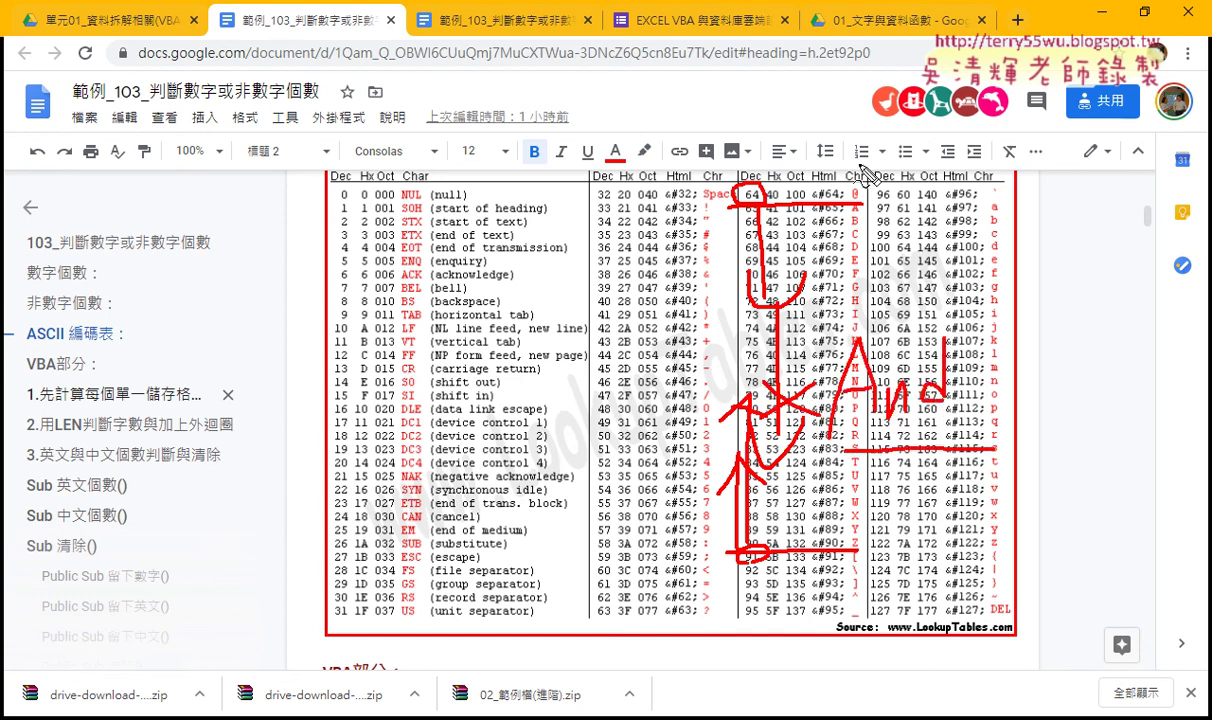
{"action": "mouse_move", "coordinate": [830, 130]}
{"action": "left_mouse_down"}
{"action": "mouse_move", "coordinate": [810, 108]}
{"action": "mouse_move", "coordinate": [862, 120]}
{"action": "left_mouse_up"}
{"action": "mouse_move", "coordinate": [1040, 557]}
{"action": "left_mouse_down"}
{"action": "mouse_move", "coordinate": [932, 559]}
{"action": "mouse_move", "coordinate": [1030, 548]}
{"action": "left_mouse_up"}
{"action": "left_click_drag", "start_coordinate": [1050, 432], "coordinate": [1045, 430]}
{"action": "left_click_drag", "start_coordinate": [1077, 490], "coordinate": [1108, 466]}
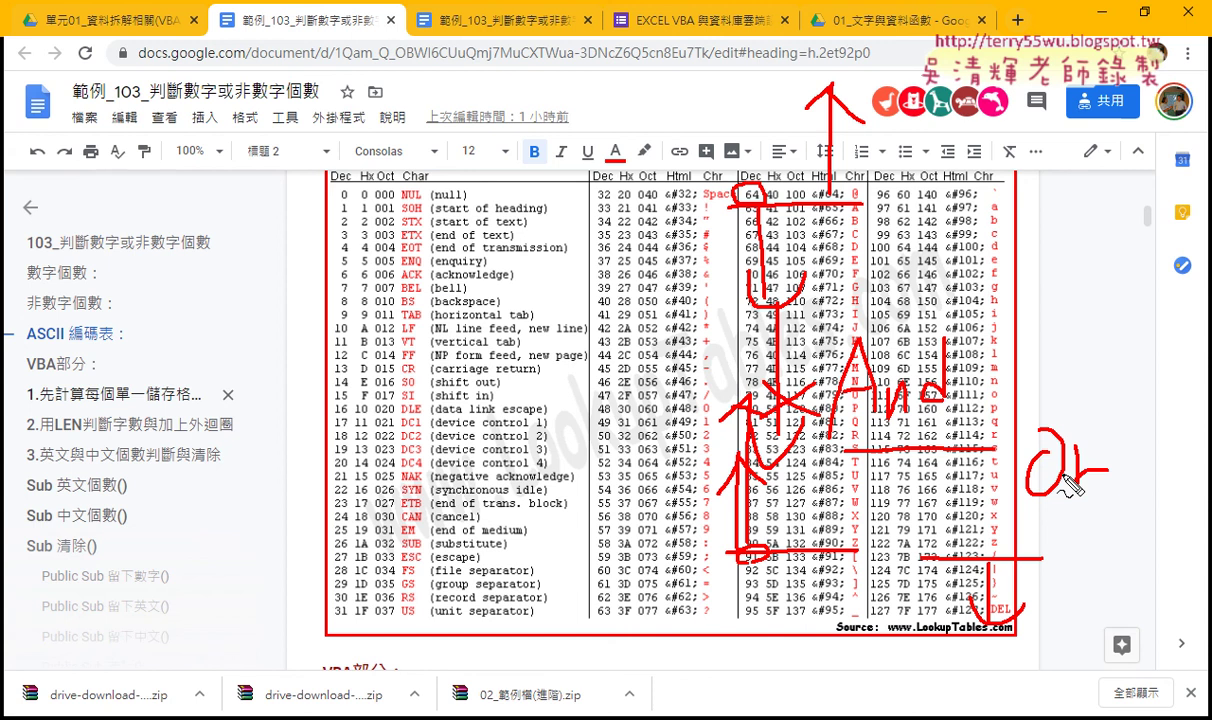
{"action": "key", "text": "Escape"}
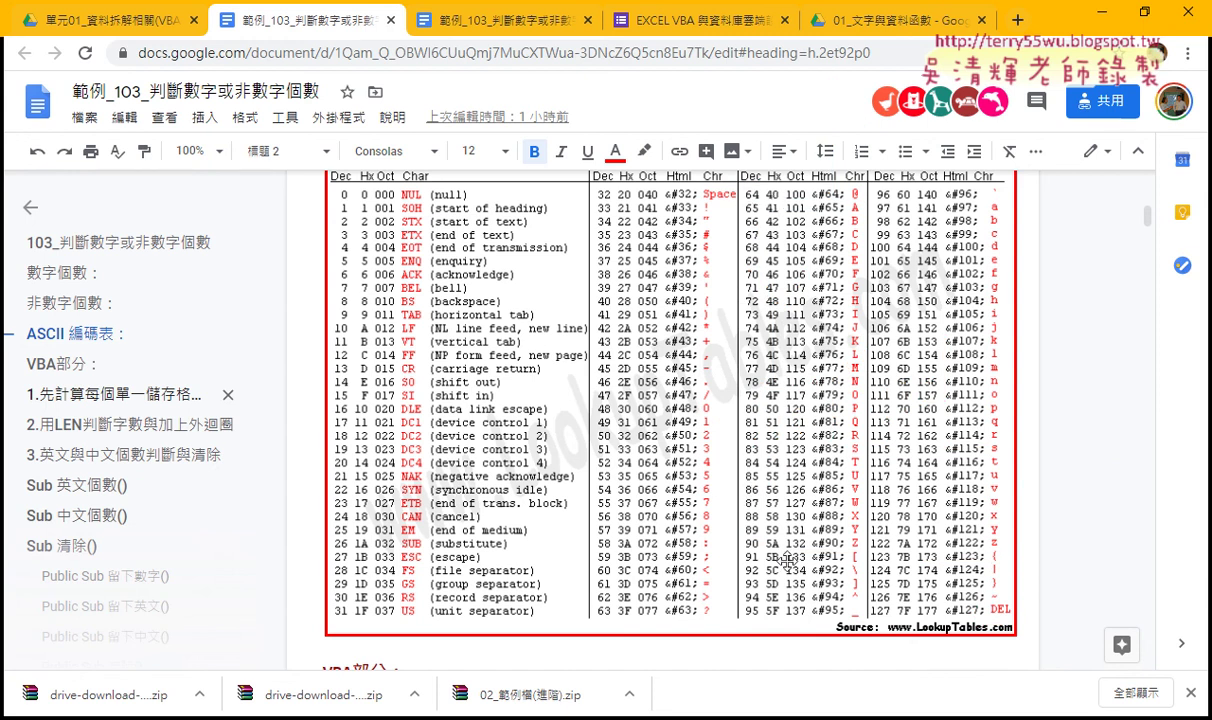
In 英文個數, change the bounds 47 and 58 to 64 and 91 and the output column B to C
{"action": "left_click", "coordinate": [1102, 13]}
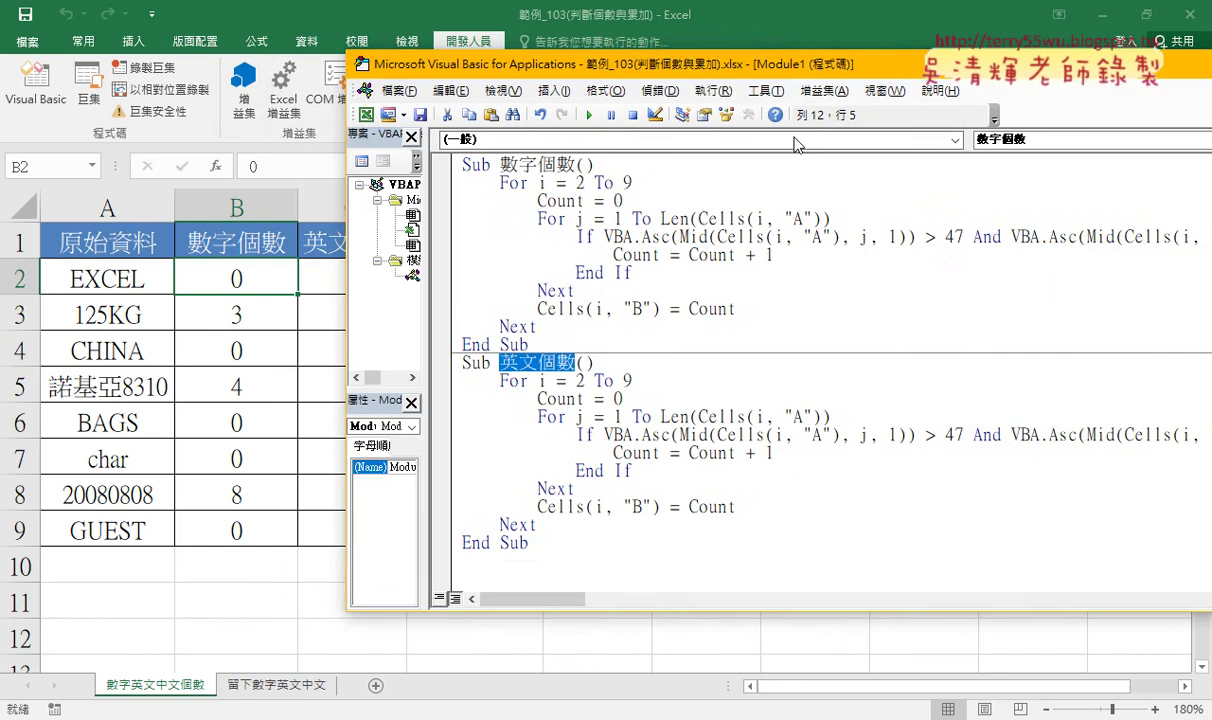
{"action": "left_click_drag", "start_coordinate": [781, 62], "coordinate": [497, 84]}
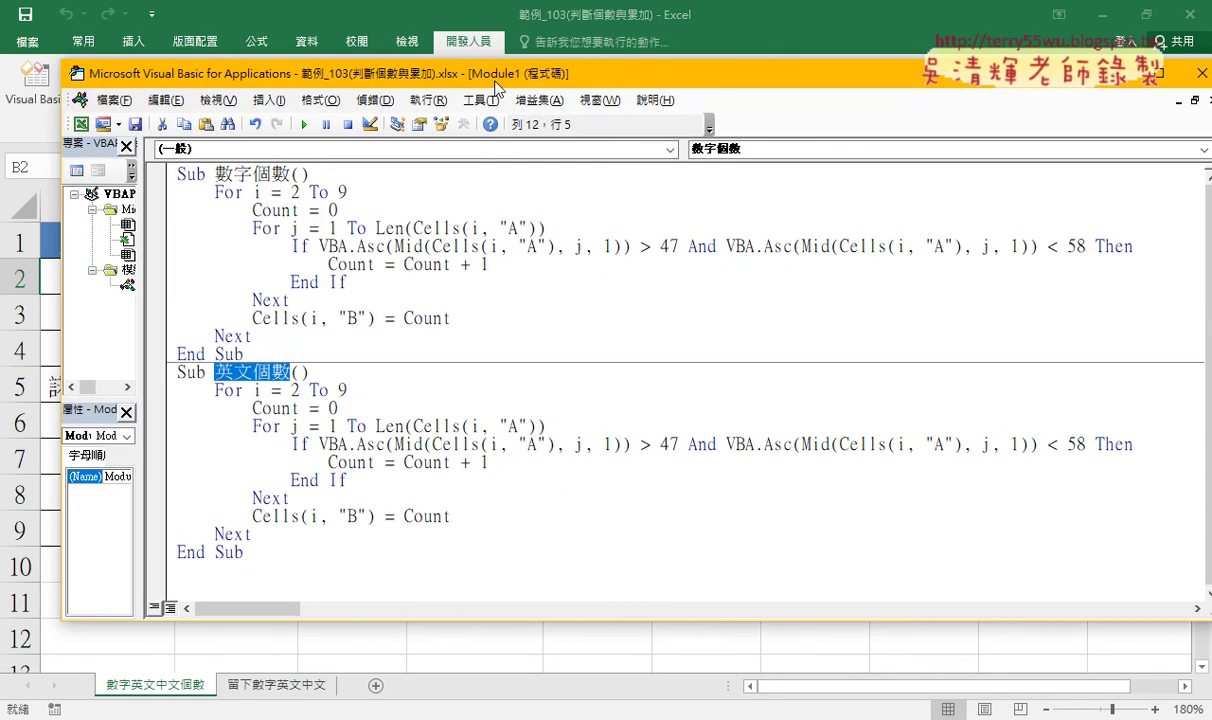
{"action": "double_click", "coordinate": [668, 444]}
{"action": "type", "text": "64"}
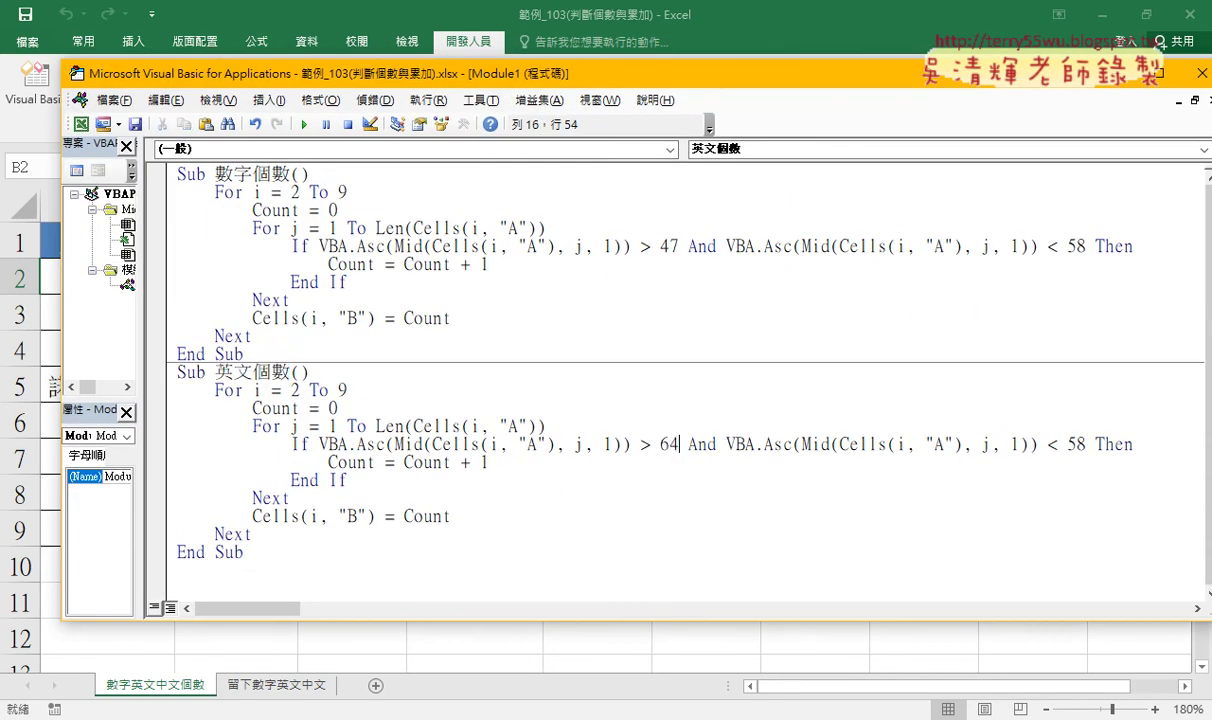
{"action": "left_click", "coordinate": [1074, 444]}
{"action": "double_click", "coordinate": [1074, 444]}
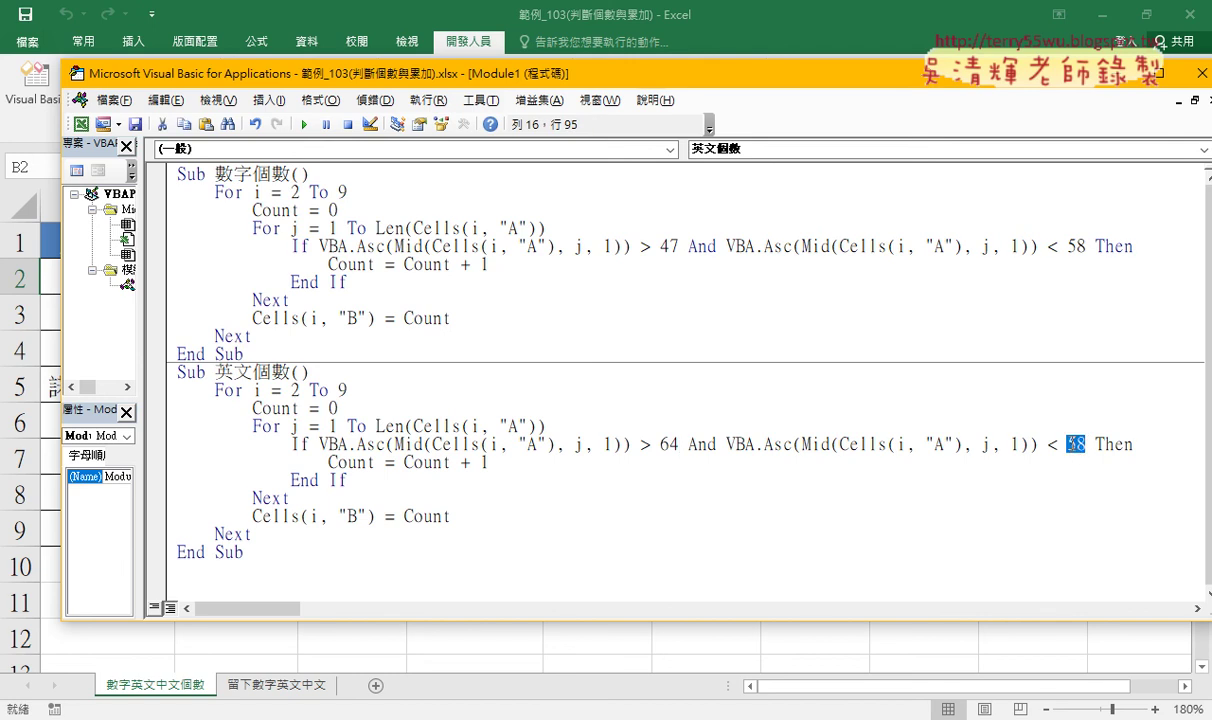
{"action": "type", "text": "91"}
{"action": "double_click", "coordinate": [352, 515]}
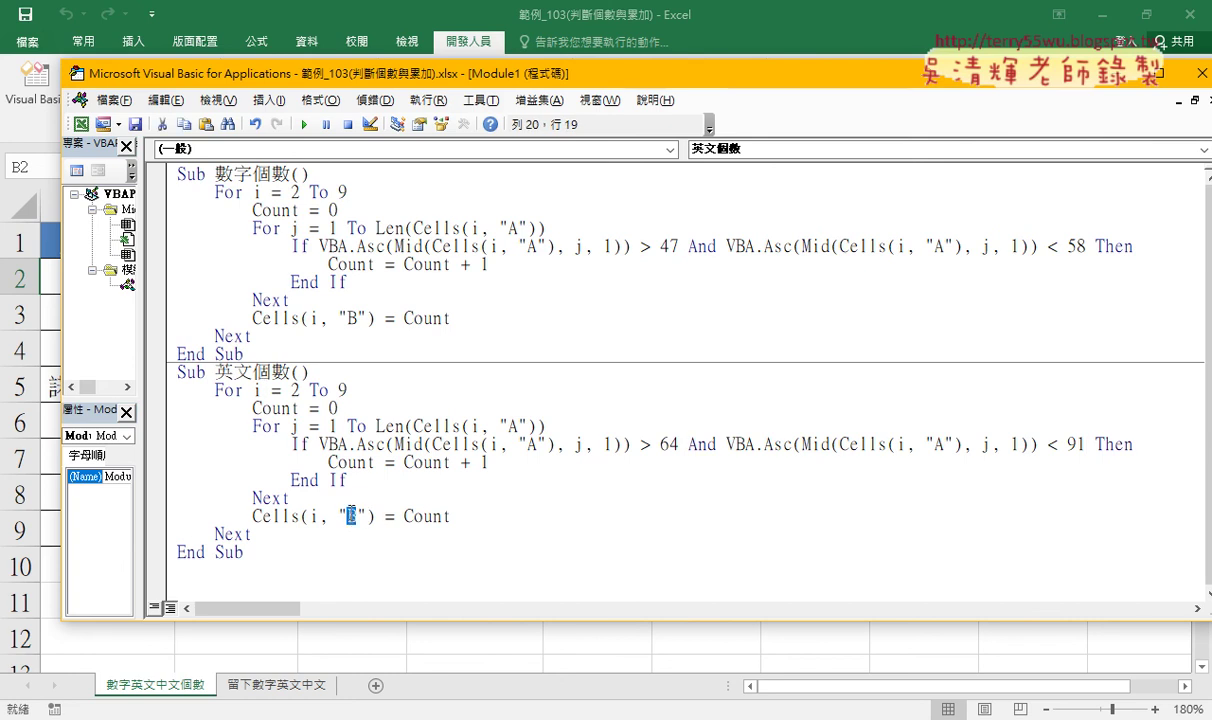
{"action": "type", "text": "C"}
Run 英文個數 to fill column C, then bring the full If condition lines into view
{"action": "left_click_drag", "start_coordinate": [397, 68], "coordinate": [751, 100]}
{"action": "left_click", "coordinate": [738, 470]}
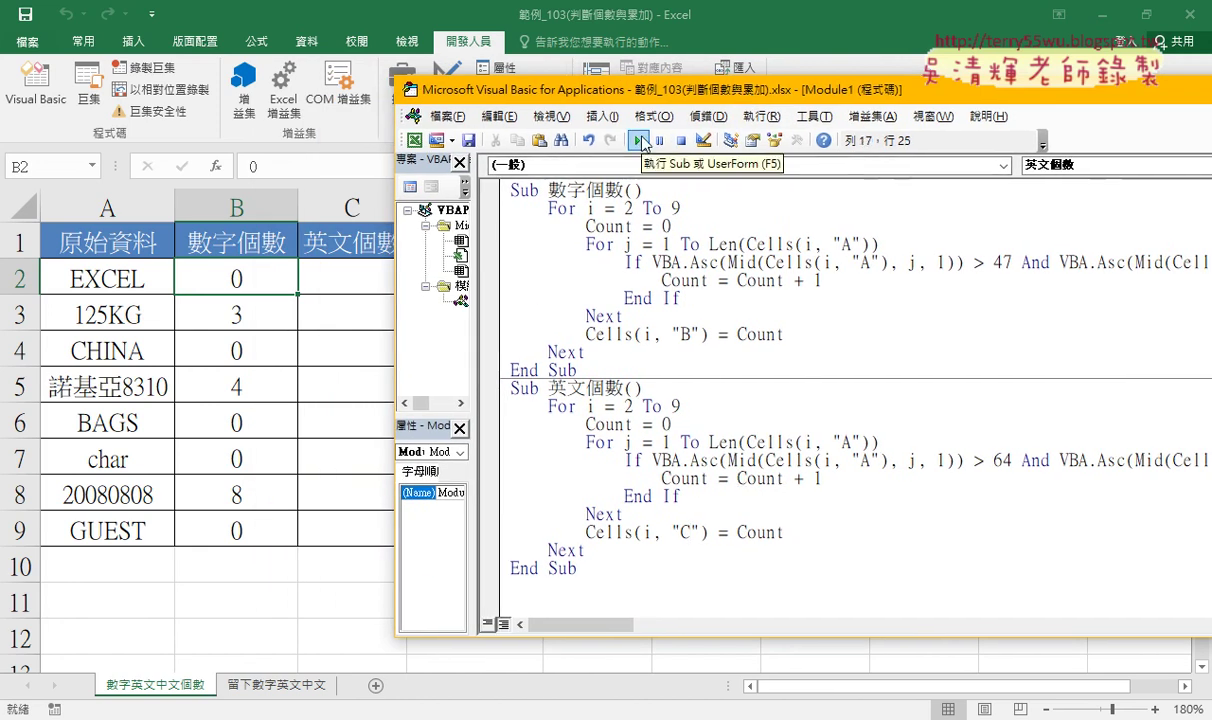
{"action": "left_click", "coordinate": [640, 141]}
{"action": "left_click_drag", "start_coordinate": [602, 90], "coordinate": [700, 90]}
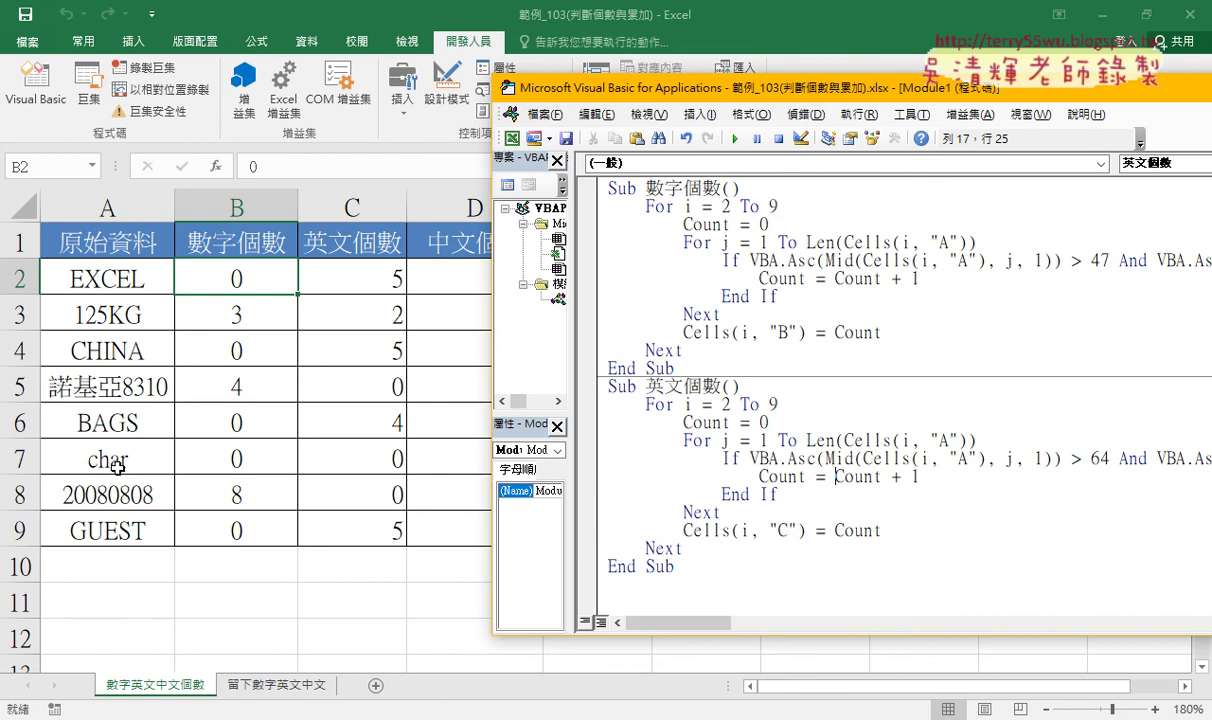
{"action": "left_click_drag", "start_coordinate": [677, 91], "coordinate": [324, 92]}
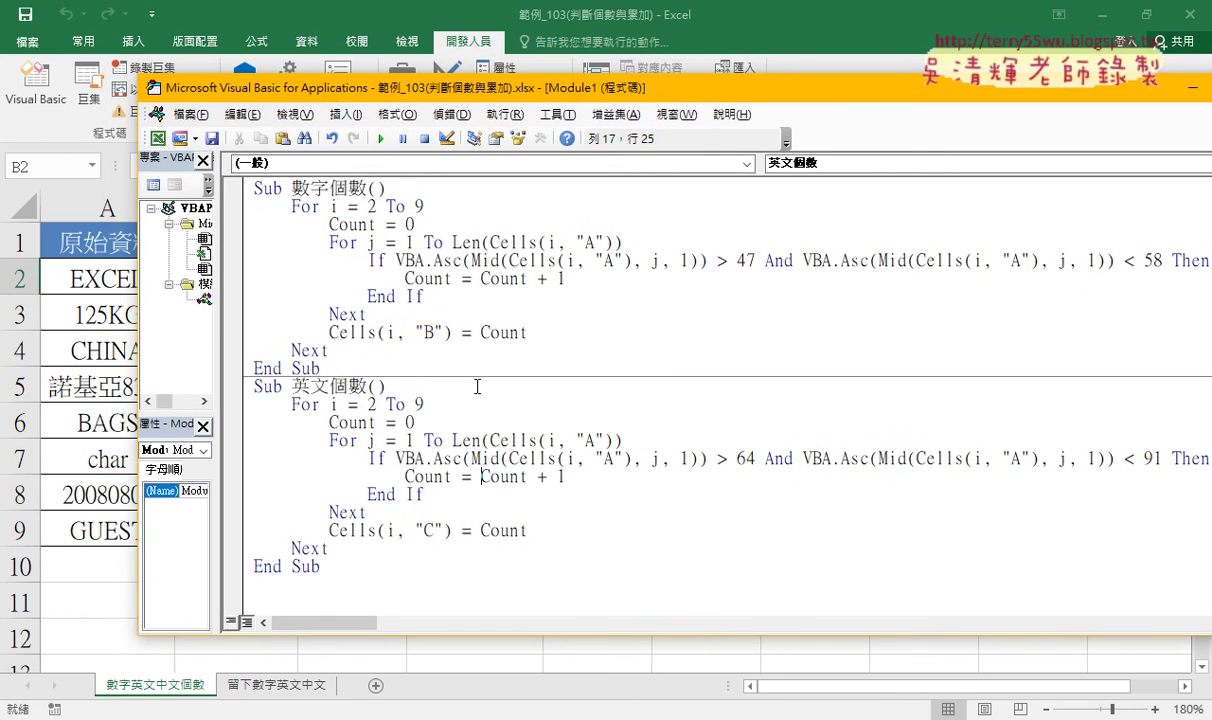
{"action": "left_click_drag", "start_coordinate": [470, 458], "coordinate": [697, 456]}
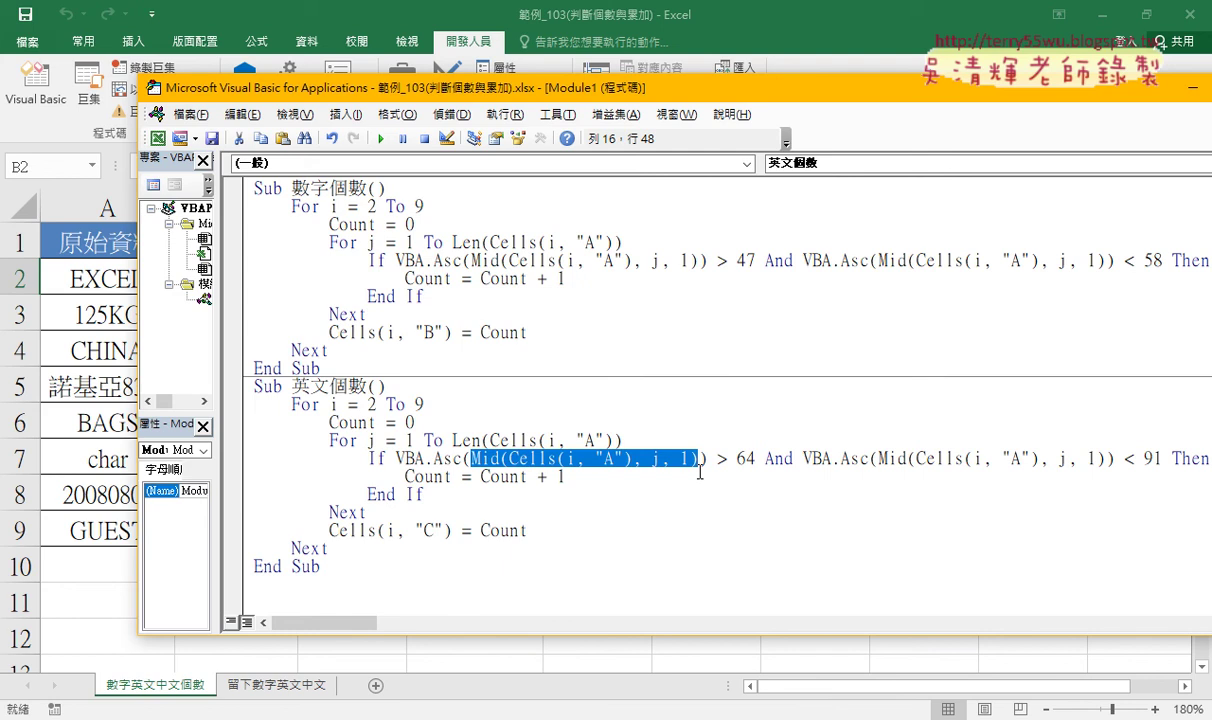
{"action": "left_click_drag", "start_coordinate": [697, 458], "coordinate": [471, 460]}
{"action": "left_click", "coordinate": [470, 458]}
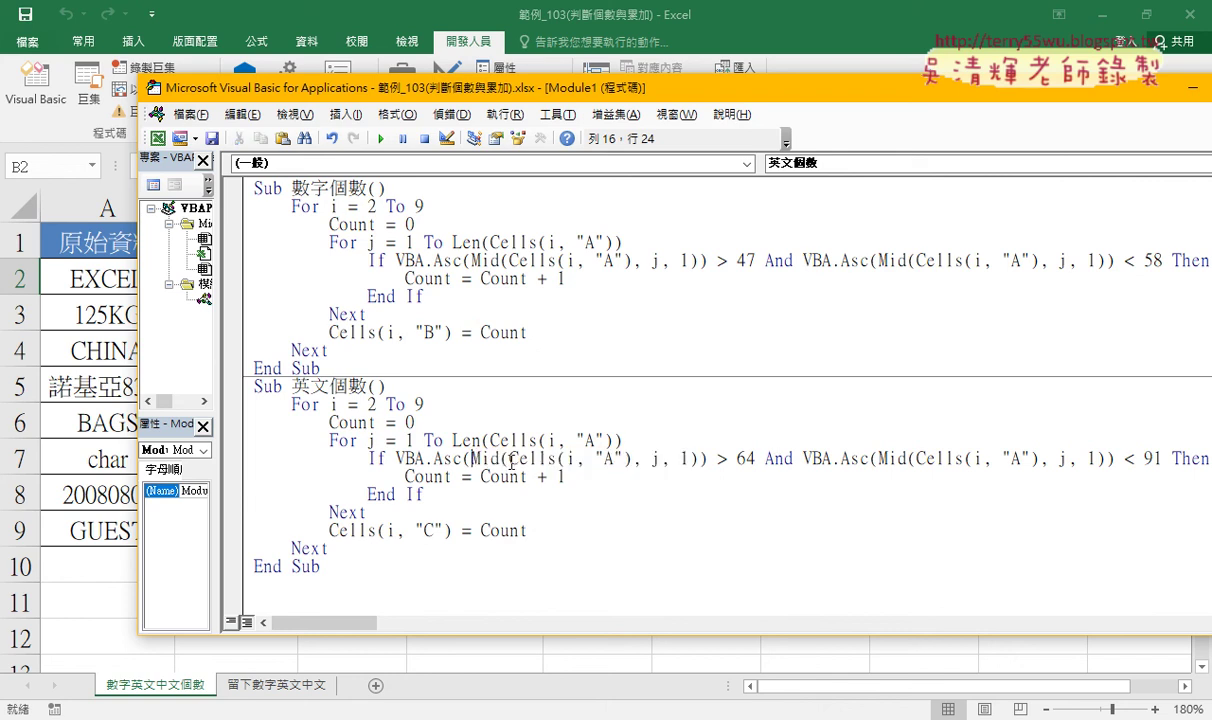
Wrap the first Mid(Cells(i, "A"), j, 1) in the If line with VBA.UCase( )
{"action": "type", "text": "m"}
{"action": "key", "text": "BackSpace"}
{"action": "type", "text": "vba"}
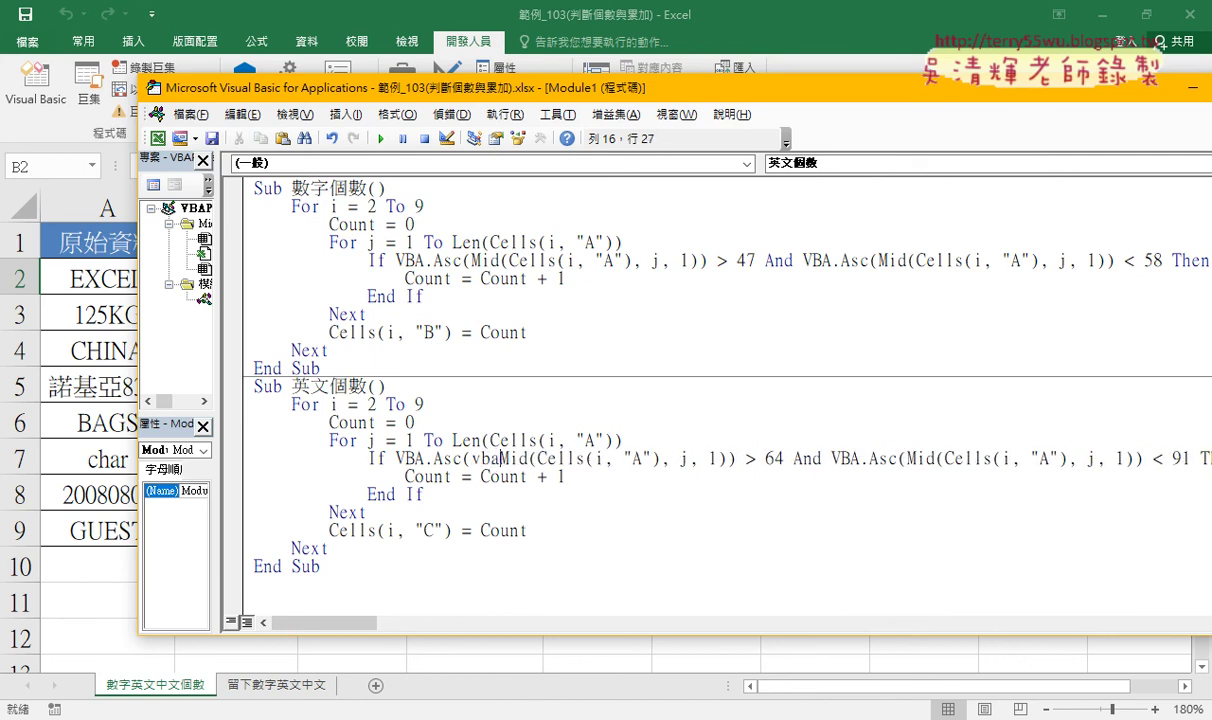
{"action": "type", "text": ".u"}
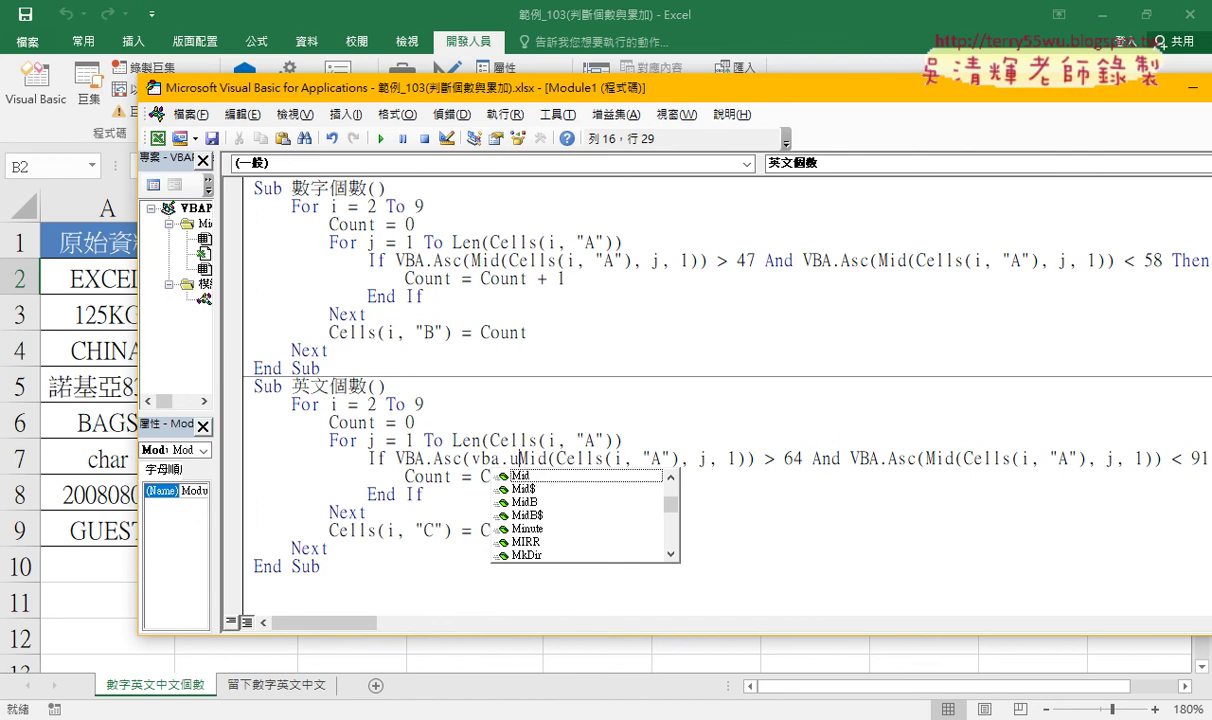
{"action": "type", "text": "u"}
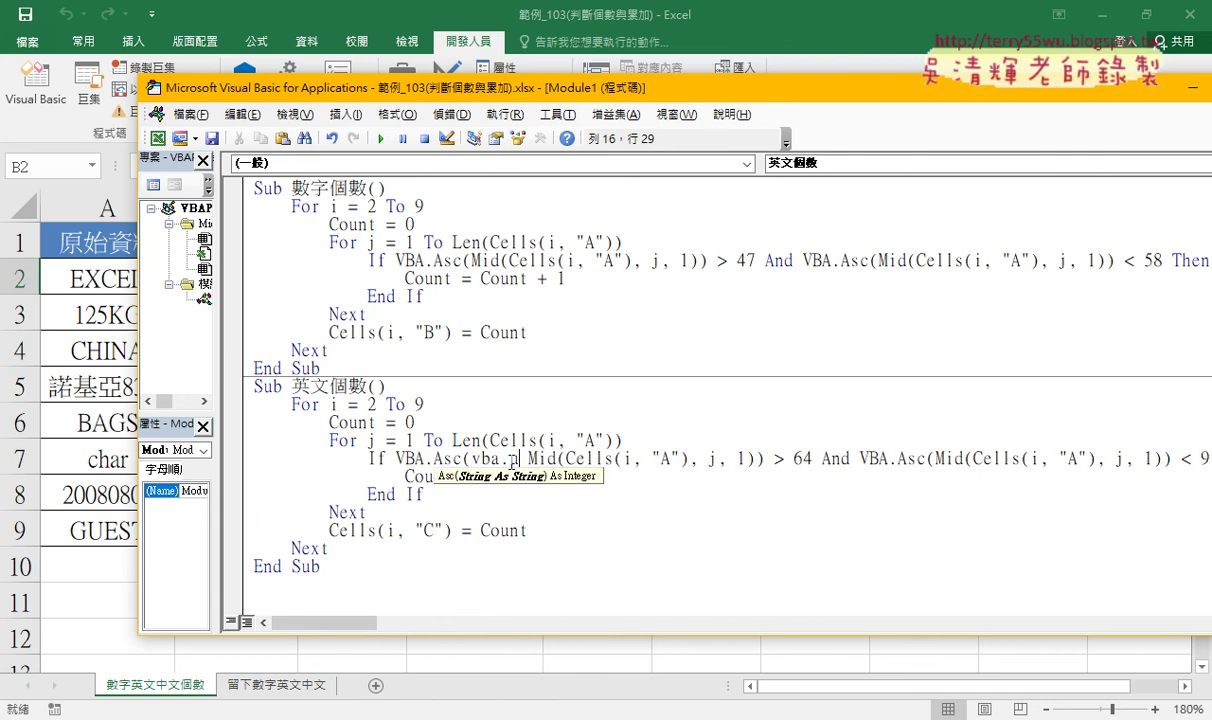
{"action": "key", "text": "BackSpace"}
{"action": "key", "text": "BackSpace"}
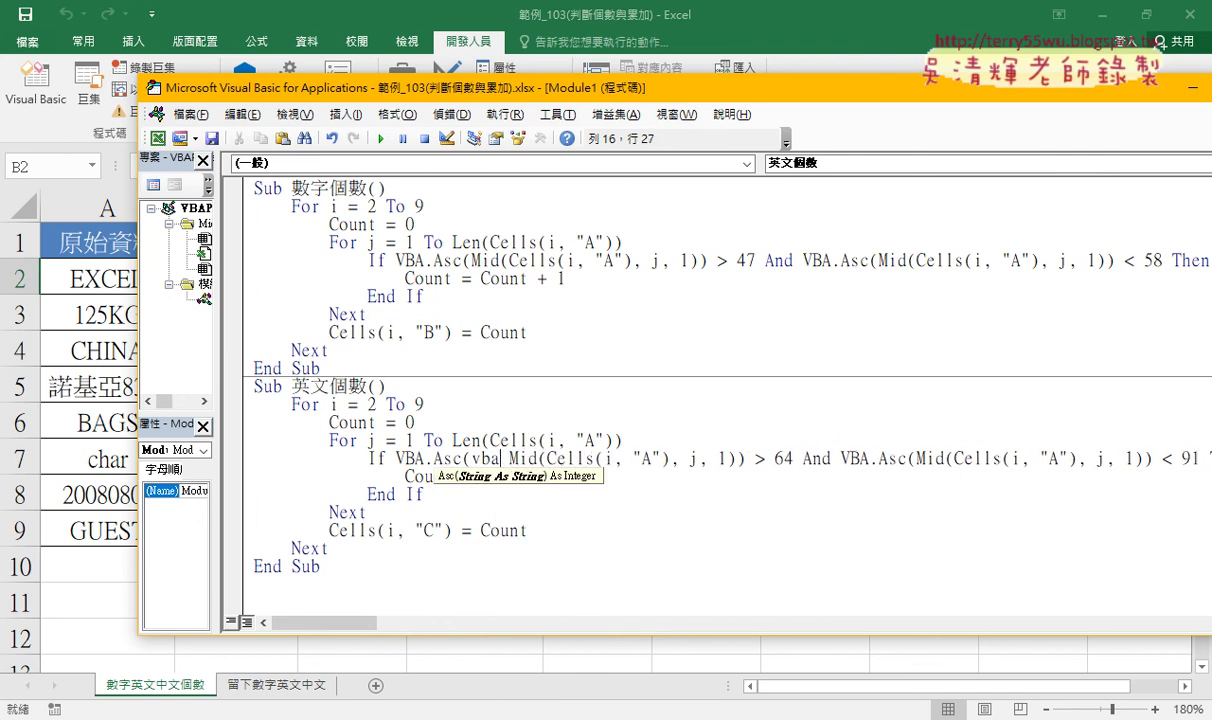
{"action": "type", "text": ".u"}
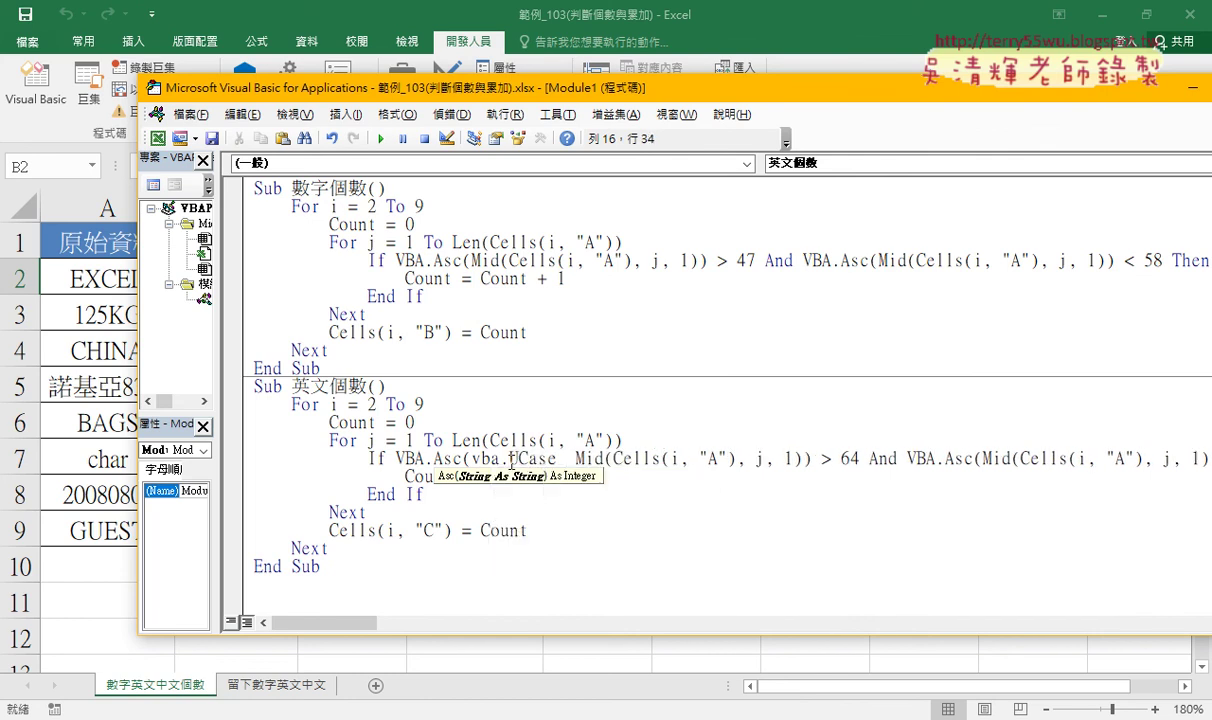
{"action": "key", "text": "BackSpace"}
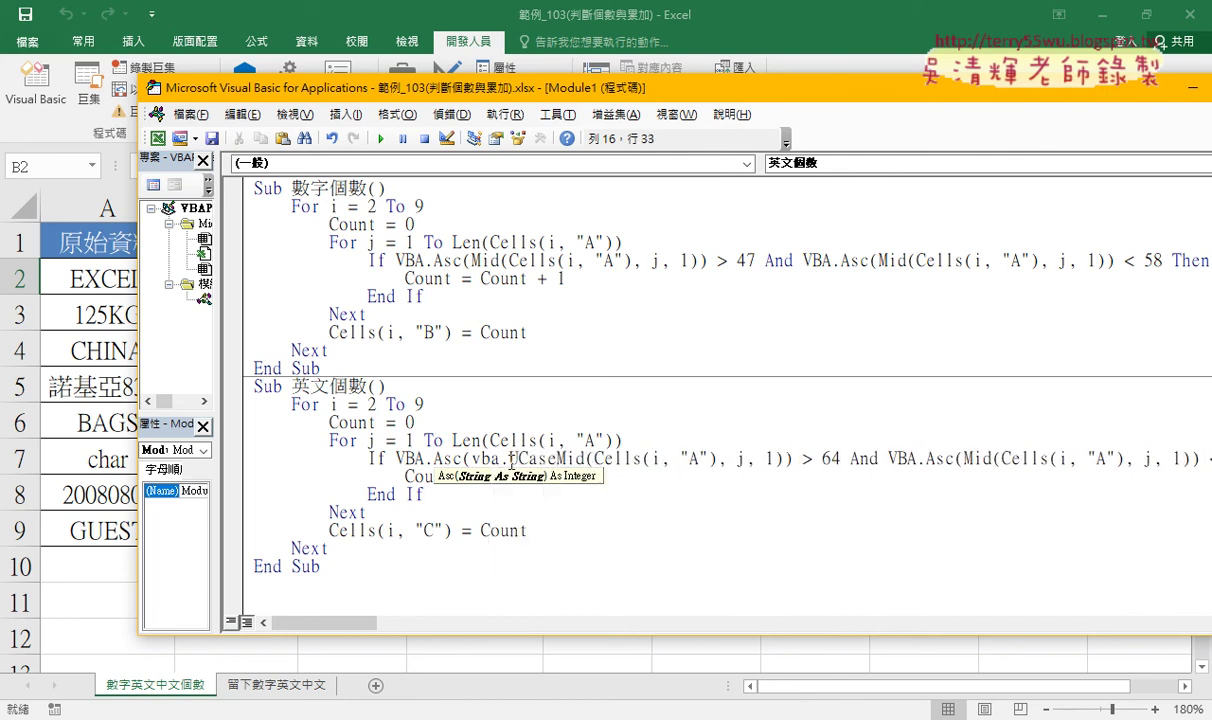
{"action": "type", "text": "("}
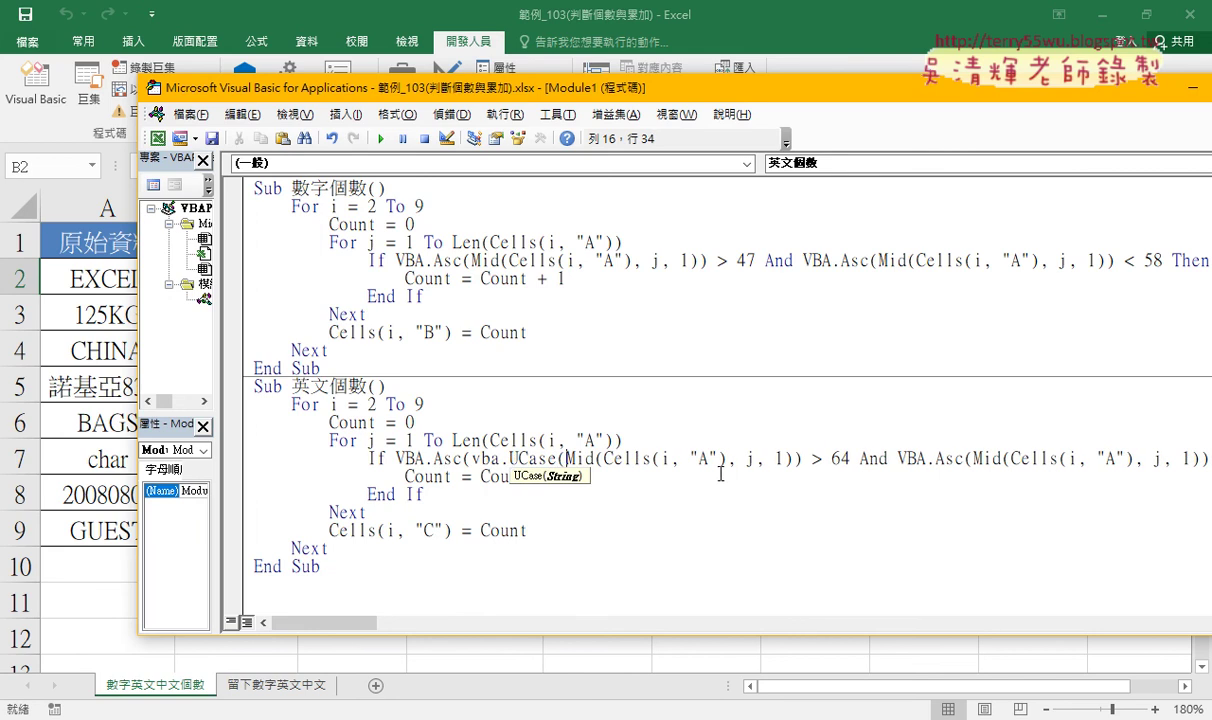
{"action": "left_click", "coordinate": [793, 458]}
{"action": "left_click_drag", "start_coordinate": [793, 458], "coordinate": [798, 460]}
{"action": "type", "text": ")"}
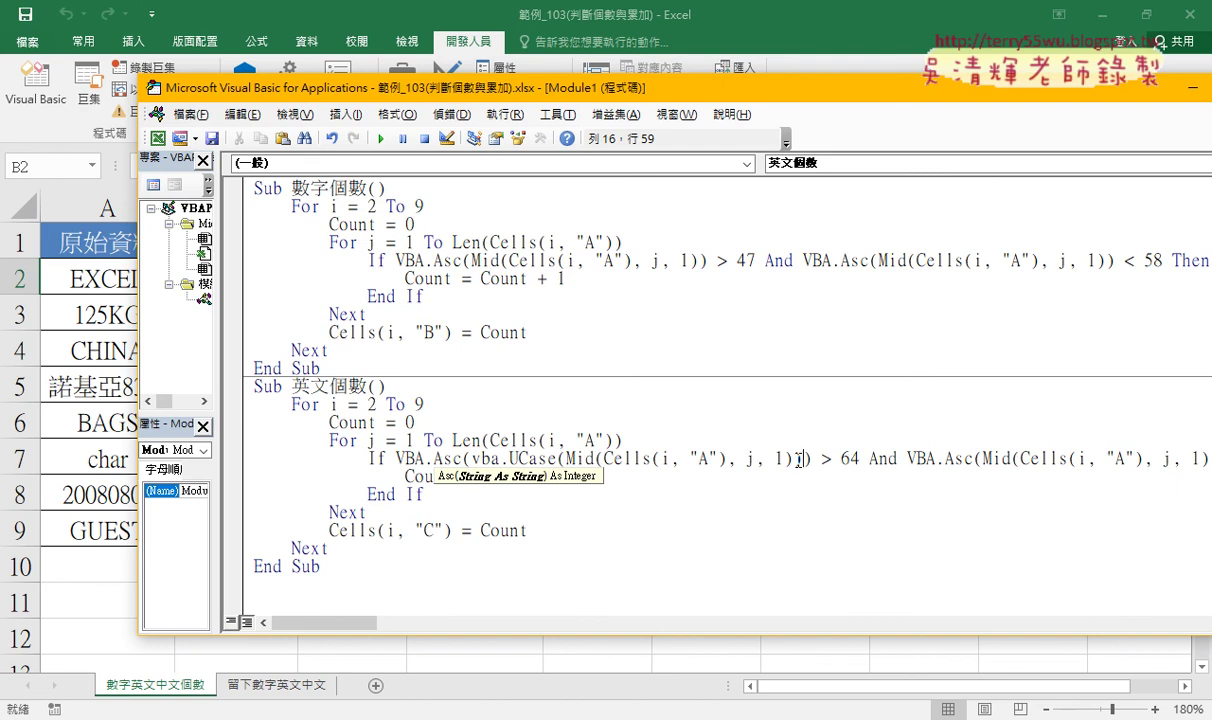
Reuse the vba.UCase( prefix to wrap the second Mid expression and close its bracket
{"action": "left_click", "coordinate": [474, 458]}
{"action": "left_click_drag", "start_coordinate": [474, 458], "coordinate": [565, 458]}
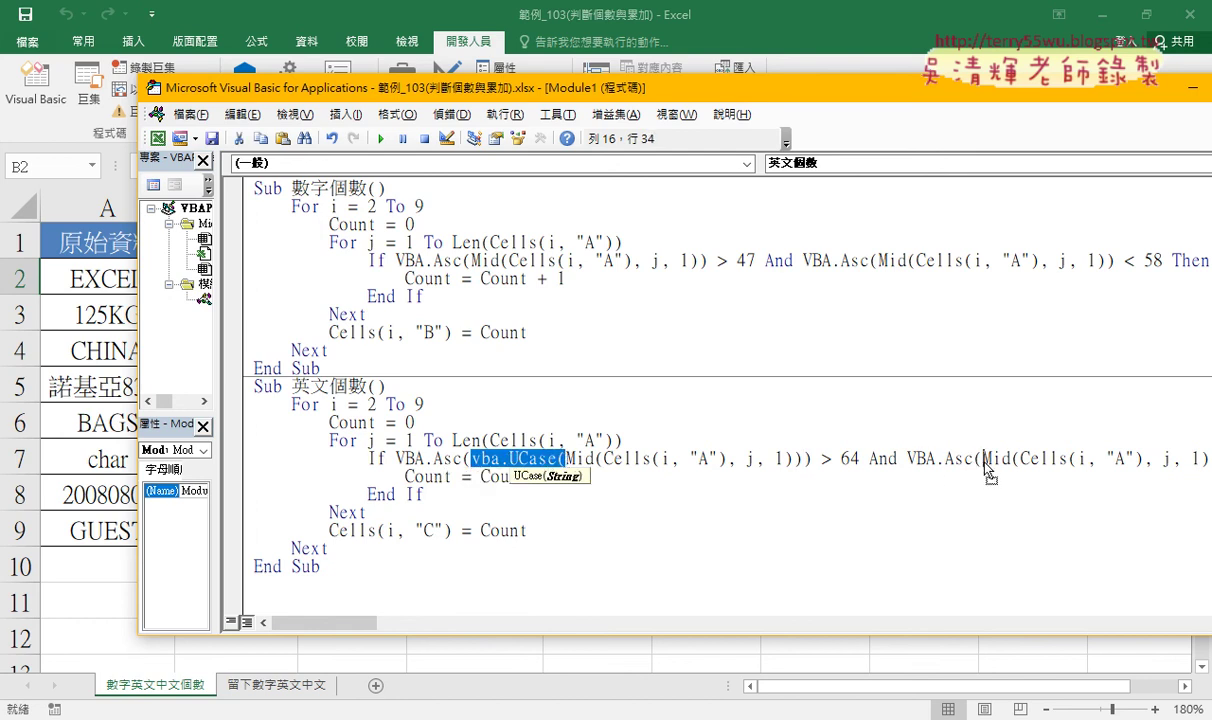
{"action": "left_click_drag", "start_coordinate": [984, 462], "coordinate": [985, 460]}
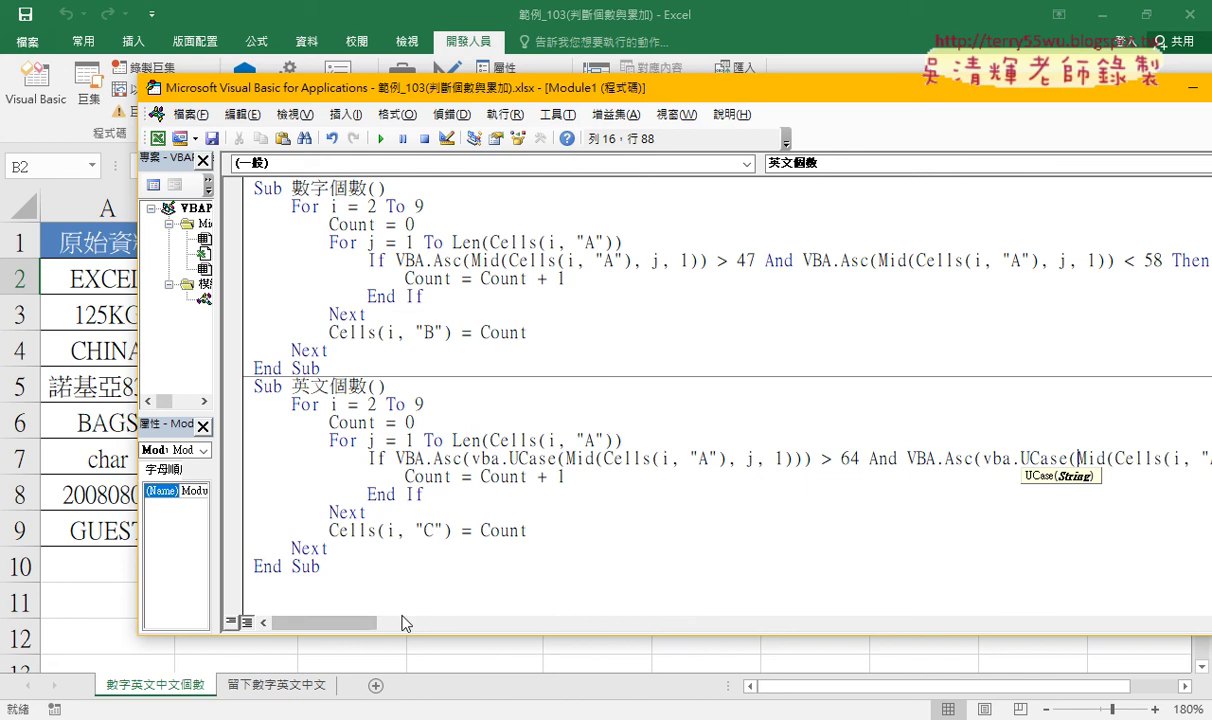
{"action": "left_click_drag", "start_coordinate": [362, 622], "coordinate": [392, 622]}
{"action": "left_click", "coordinate": [1021, 458]}
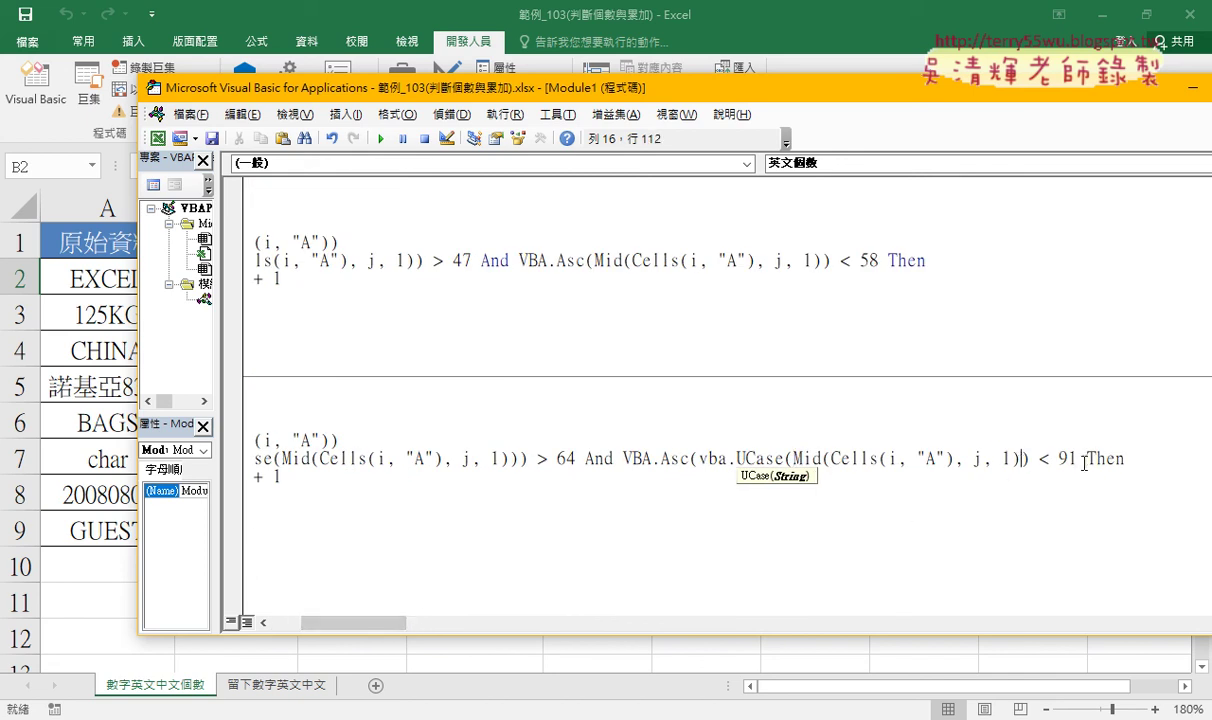
{"action": "type", "text": ")"}
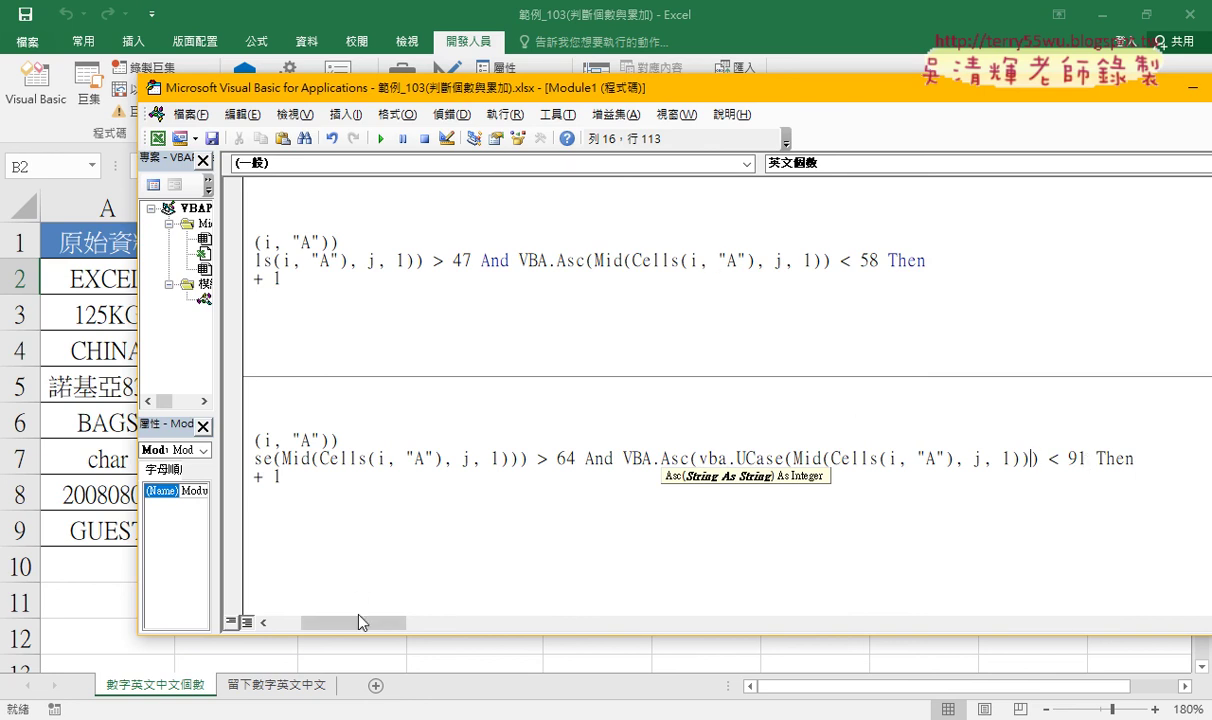
{"action": "left_click_drag", "start_coordinate": [360, 622], "coordinate": [330, 622]}
Review the edited letter test: the 64 threshold, the UCase conversion and the column C output
{"action": "left_click", "coordinate": [398, 478]}
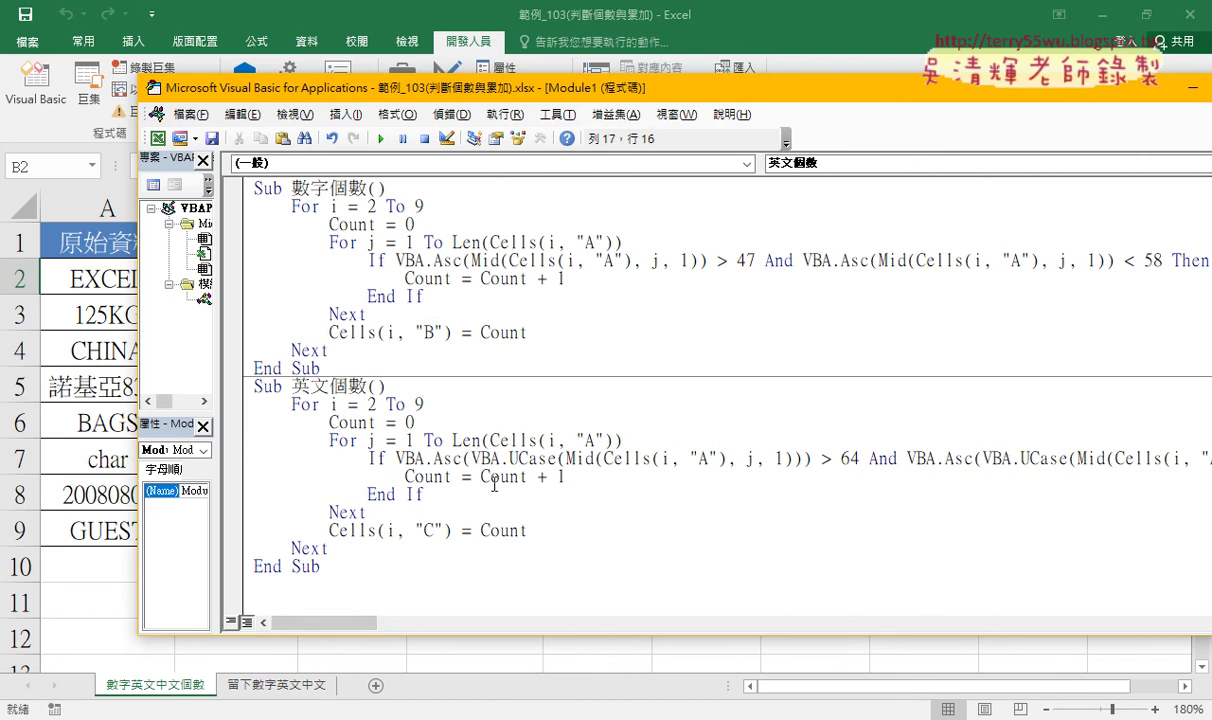
{"action": "left_click_drag", "start_coordinate": [859, 460], "coordinate": [831, 460]}
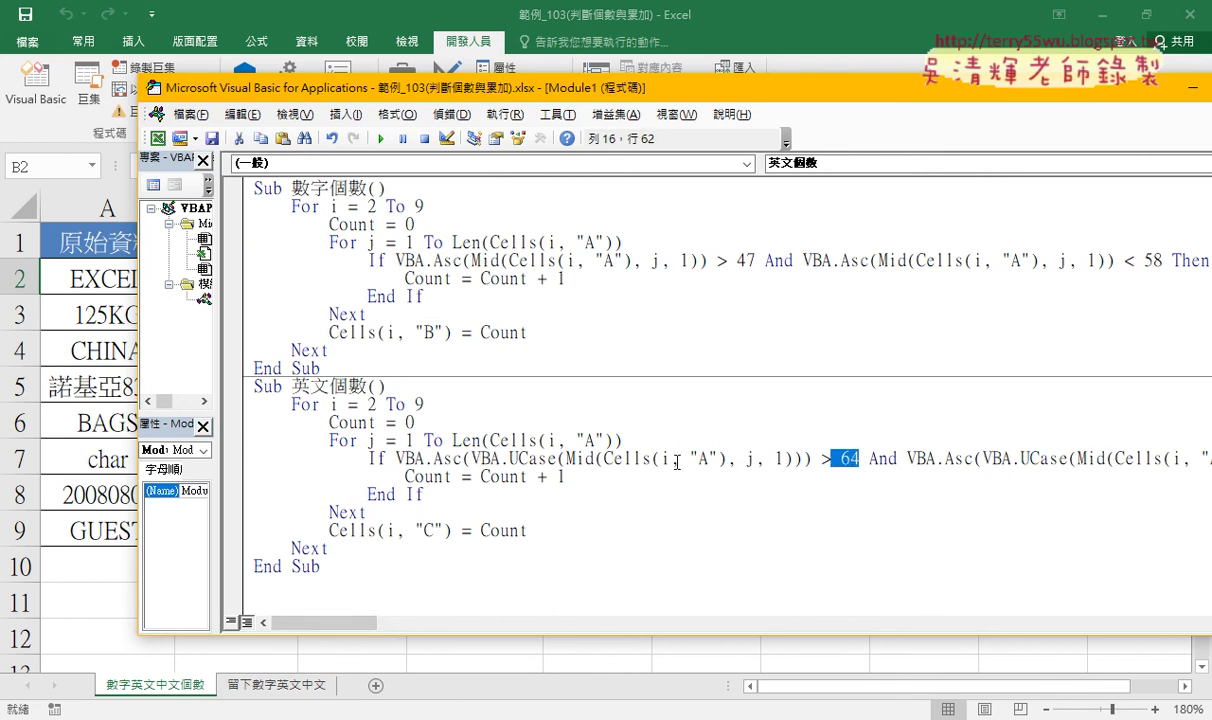
{"action": "left_click", "coordinate": [560, 458]}
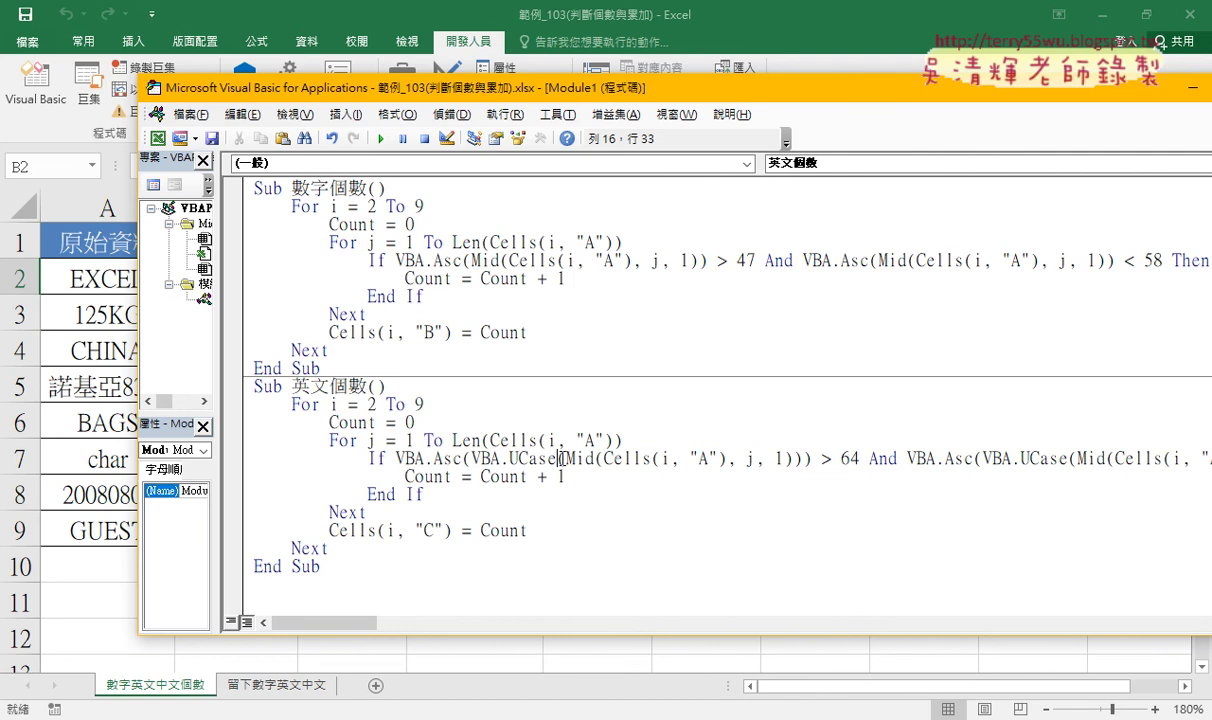
{"action": "left_click_drag", "start_coordinate": [560, 458], "coordinate": [461, 458]}
{"action": "left_click_drag", "start_coordinate": [441, 530], "coordinate": [414, 530]}
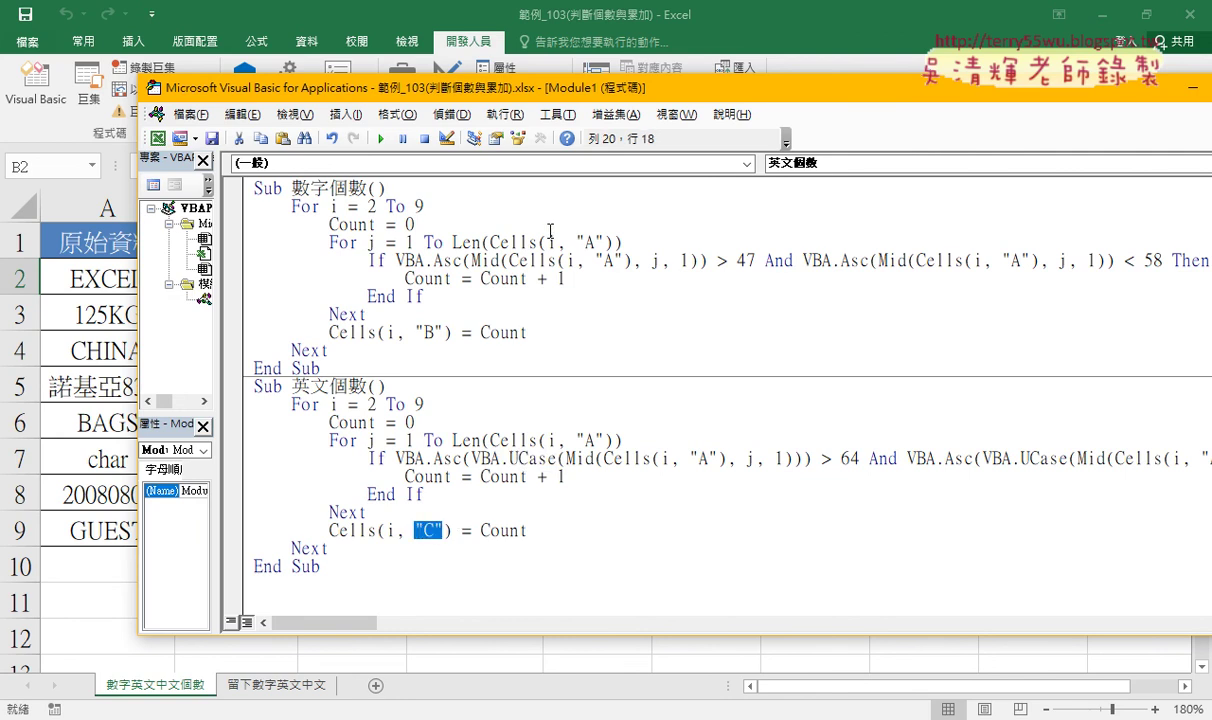
Rerun 英文個數 so column C for row 7 (char) changes from 0 to 4
{"action": "left_click_drag", "start_coordinate": [551, 93], "coordinate": [846, 88]}
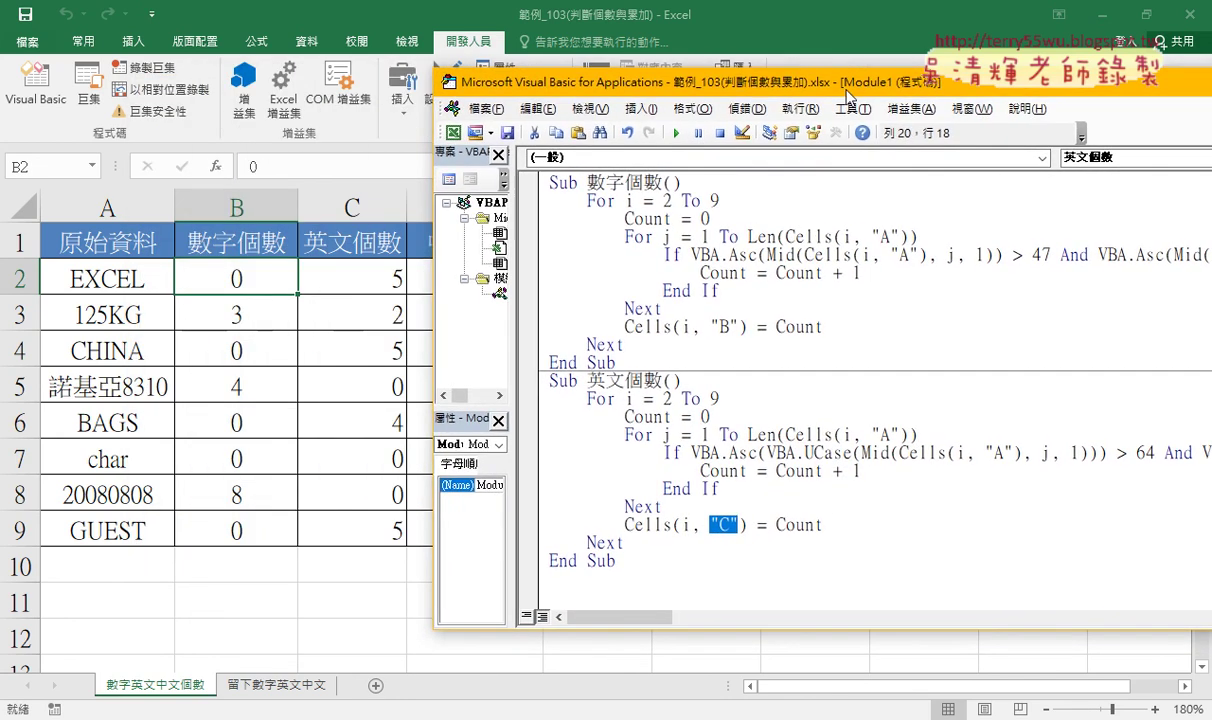
{"action": "left_click", "coordinate": [702, 470]}
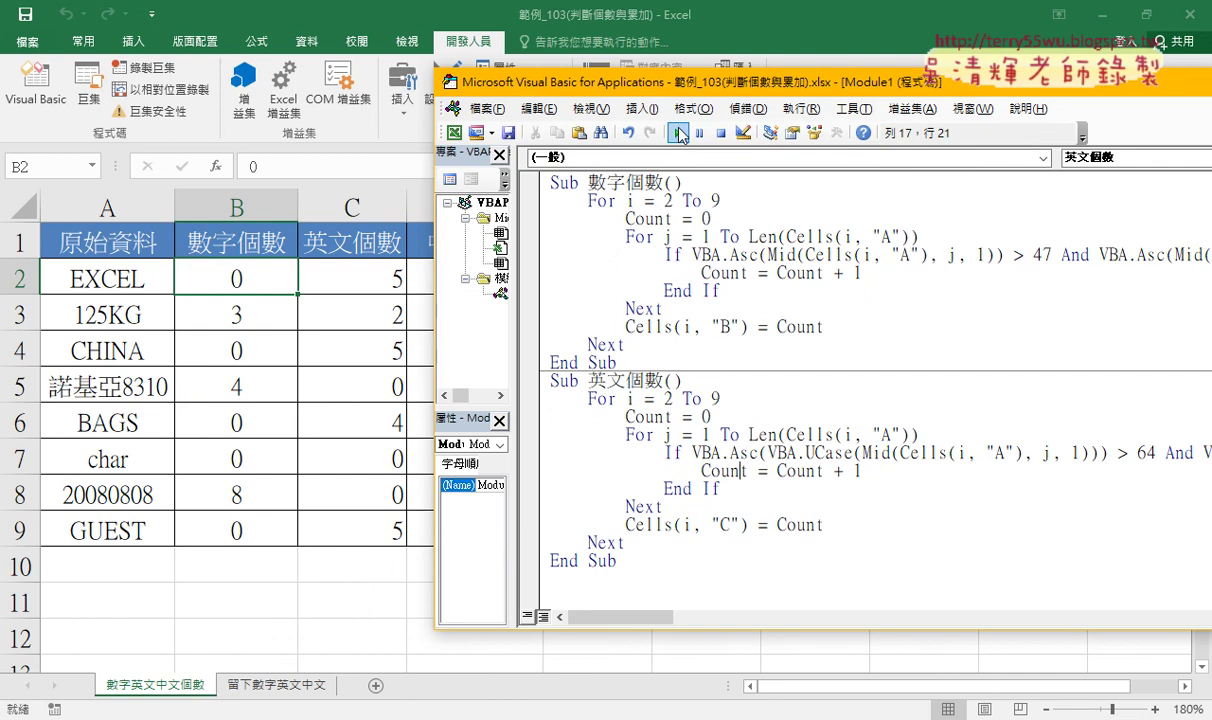
{"action": "left_click", "coordinate": [679, 134]}
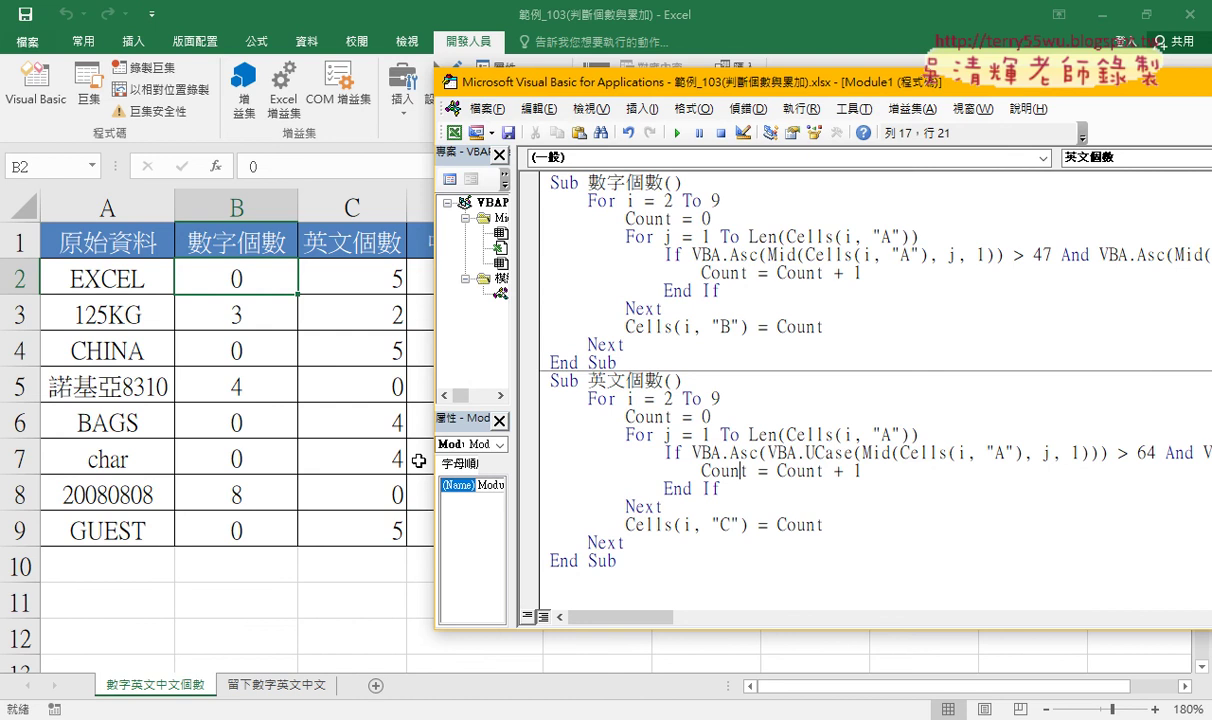
{"action": "left_click_drag", "start_coordinate": [590, 343], "coordinate": [549, 180]}
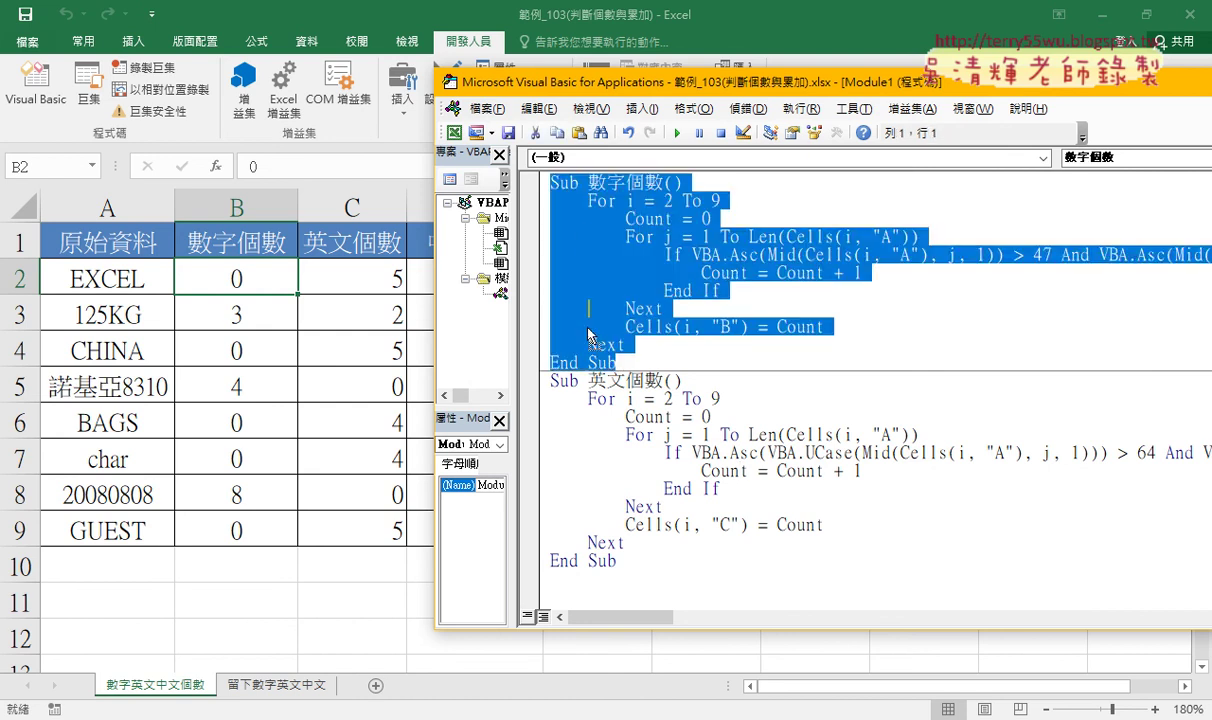
Copy the 數字個數 sub below 英文個數 and rename the copy's header to Sub 中文個數()
{"action": "left_click_drag", "start_coordinate": [589, 332], "coordinate": [576, 597]}
{"action": "left_click_drag", "start_coordinate": [652, 89], "coordinate": [360, 86]}
{"action": "left_click_drag", "start_coordinate": [297, 413], "coordinate": [333, 415]}
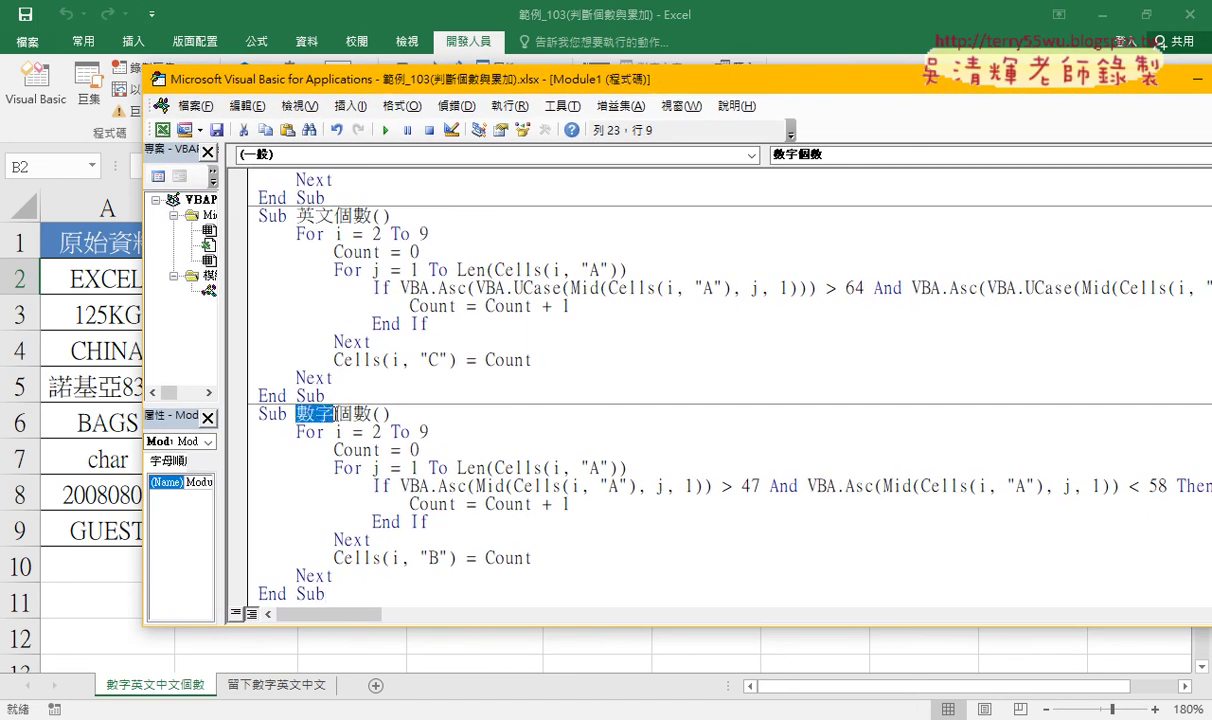
{"action": "type", "text": ",x="}
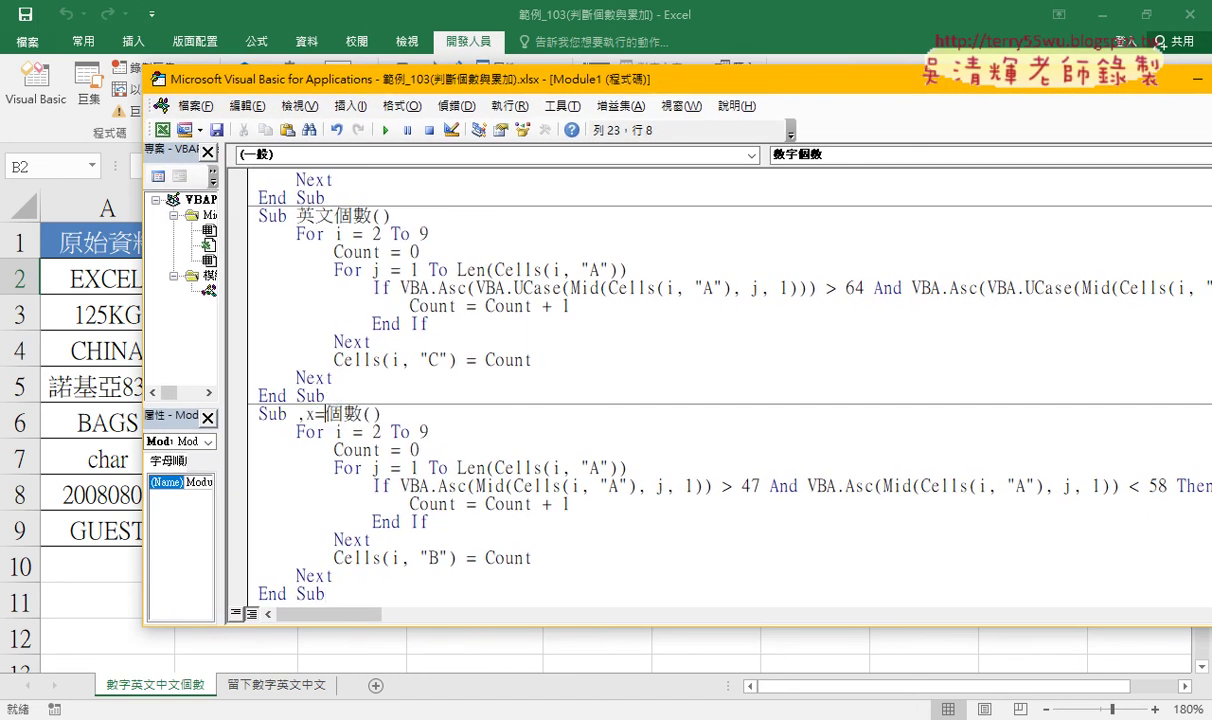
{"action": "key", "text": "BackSpace"}
{"action": "key", "text": "BackSpace"}
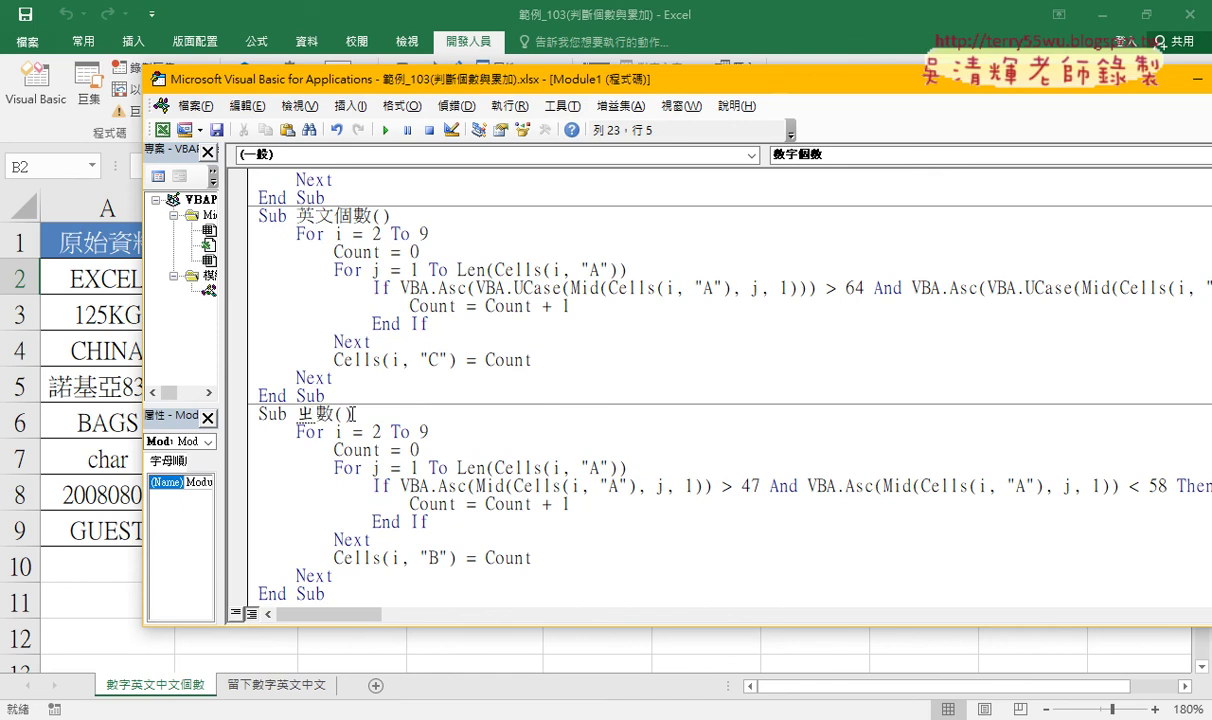
{"action": "type", "text": "中"}
{"action": "key", "text": "Delete"}
{"action": "type", "text": "文個數"}
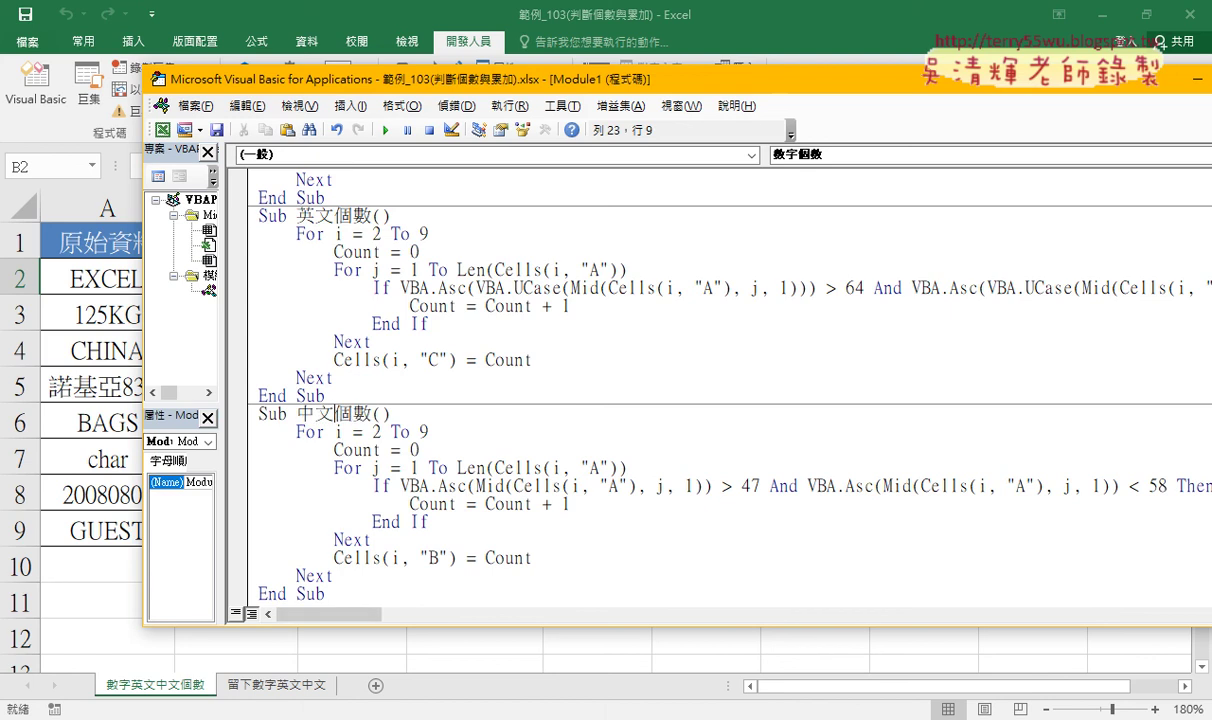
{"action": "left_click", "coordinate": [290, 719]}
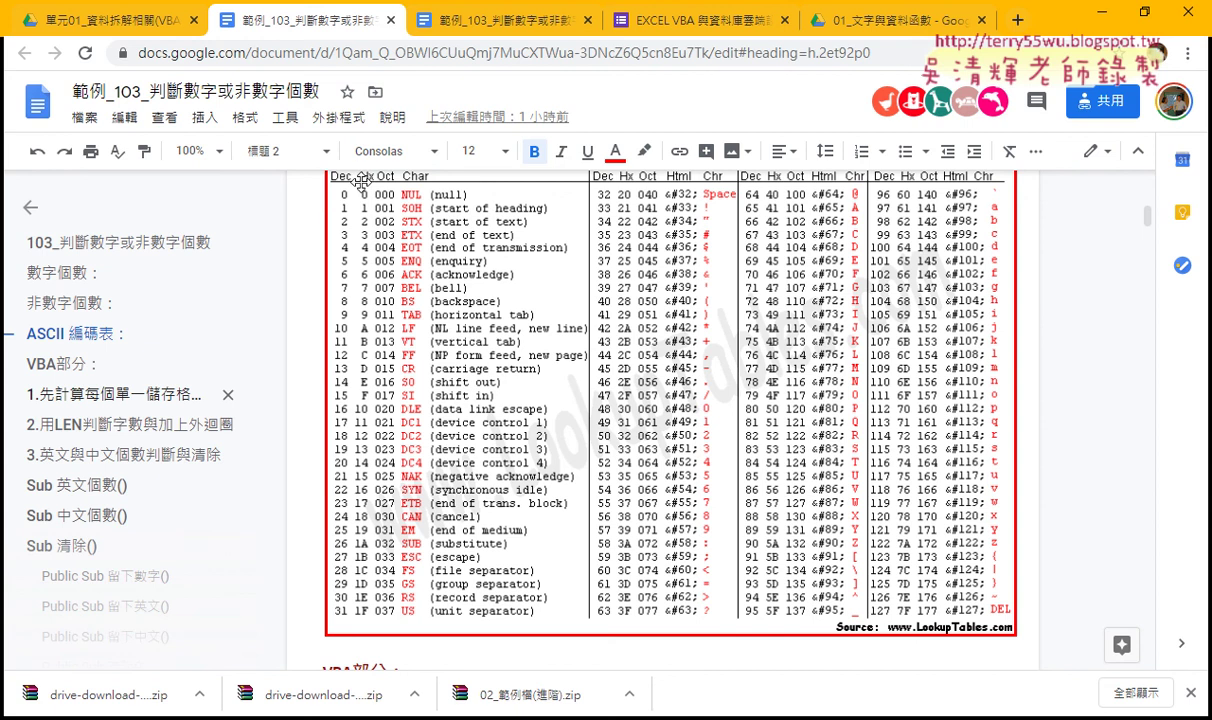
Look over the ASCII 編碼表 table (codes 0–127) in the notes document
{"action": "mouse_move", "coordinate": [330, 180]}
{"action": "left_mouse_down"}
{"action": "mouse_move", "coordinate": [240, 180]}
{"action": "mouse_move", "coordinate": [279, 130]}
{"action": "mouse_move", "coordinate": [277, 108]}
{"action": "mouse_move", "coordinate": [300, 112]}
{"action": "left_mouse_up"}
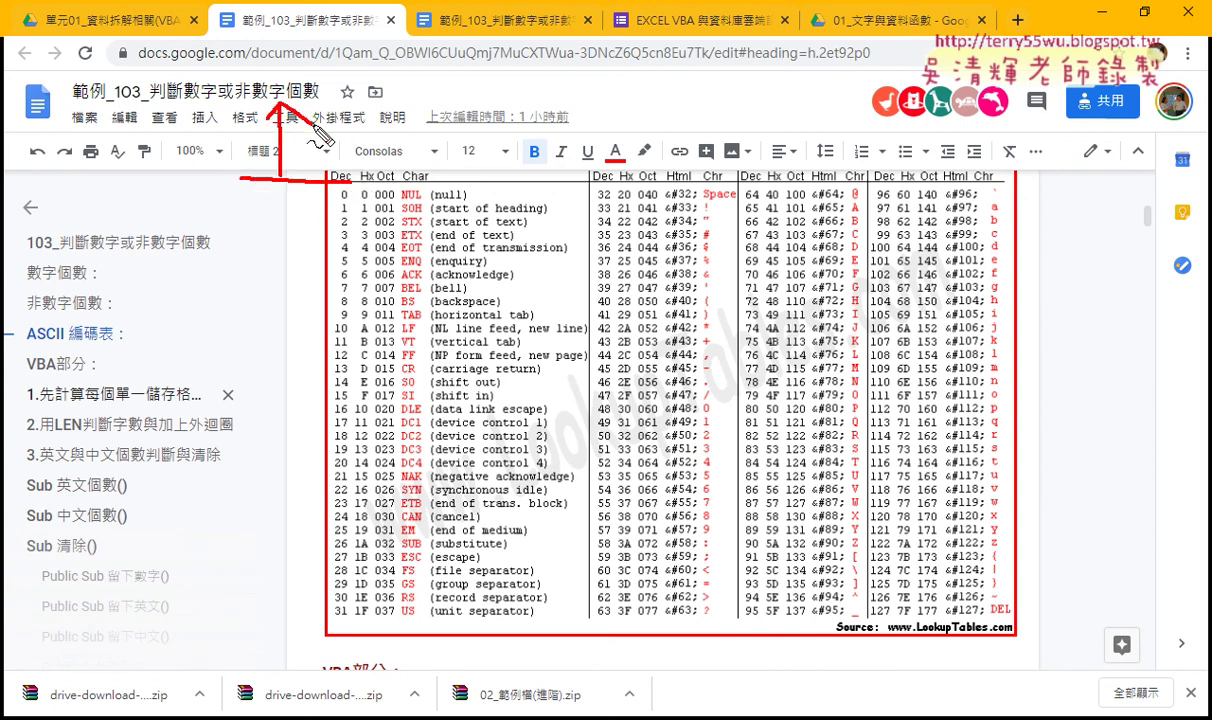
{"action": "left_click_drag", "start_coordinate": [985, 620], "coordinate": [1078, 620]}
{"action": "mouse_move", "coordinate": [1043, 620]}
{"action": "left_mouse_down"}
{"action": "mouse_move", "coordinate": [1043, 668]}
{"action": "mouse_move", "coordinate": [1076, 660]}
{"action": "left_mouse_up"}
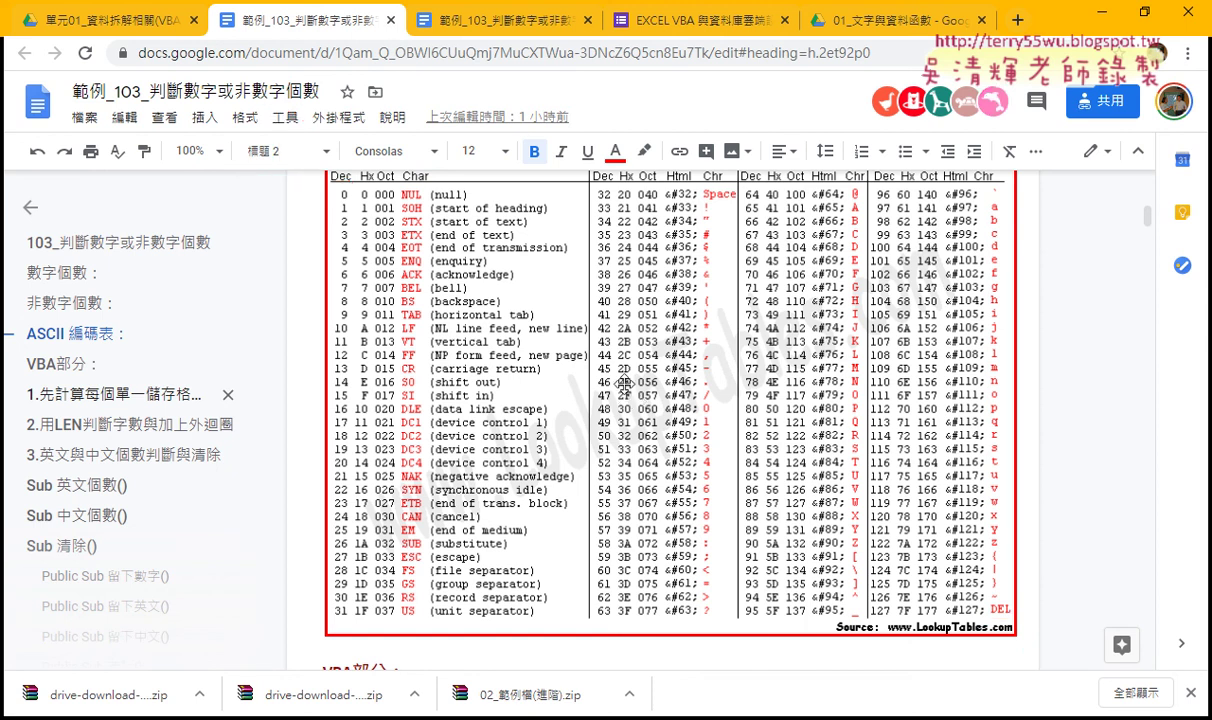
In 中文個數's If line, replace '> 47 And' with '< 0 Or'
{"action": "left_click", "coordinate": [1102, 14]}
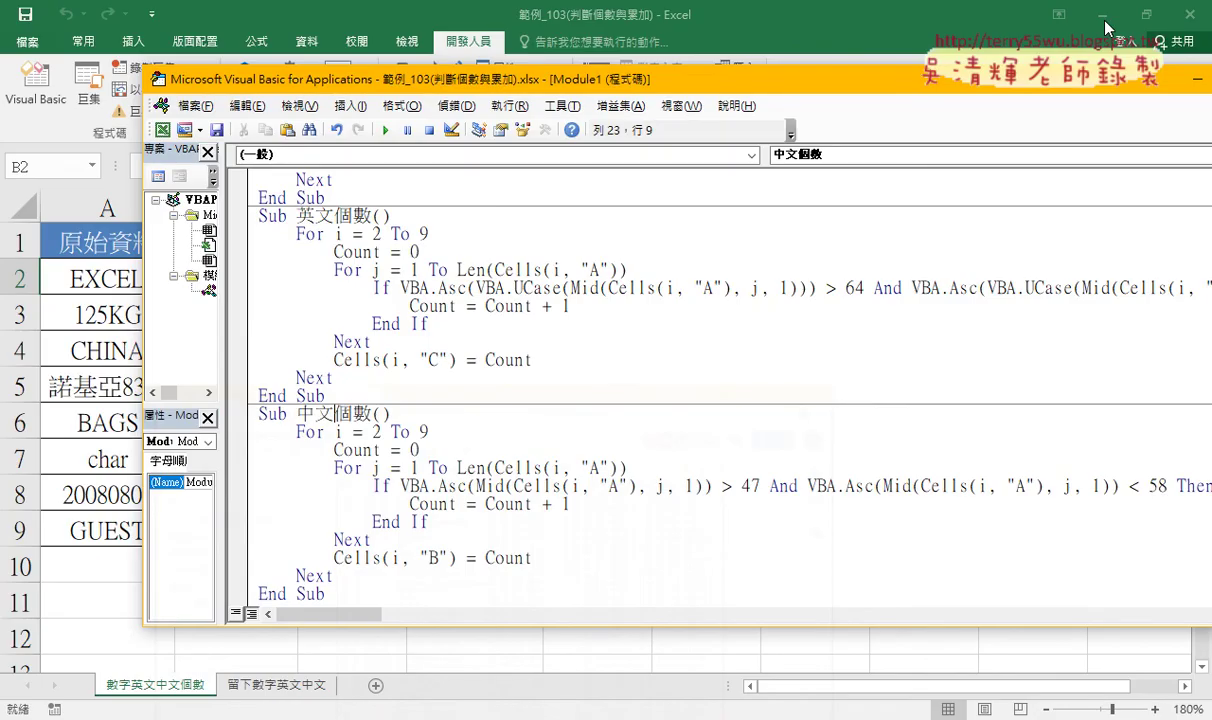
{"action": "left_click_drag", "start_coordinate": [541, 84], "coordinate": [353, 82]}
{"action": "left_click_drag", "start_coordinate": [519, 482], "coordinate": [559, 482]}
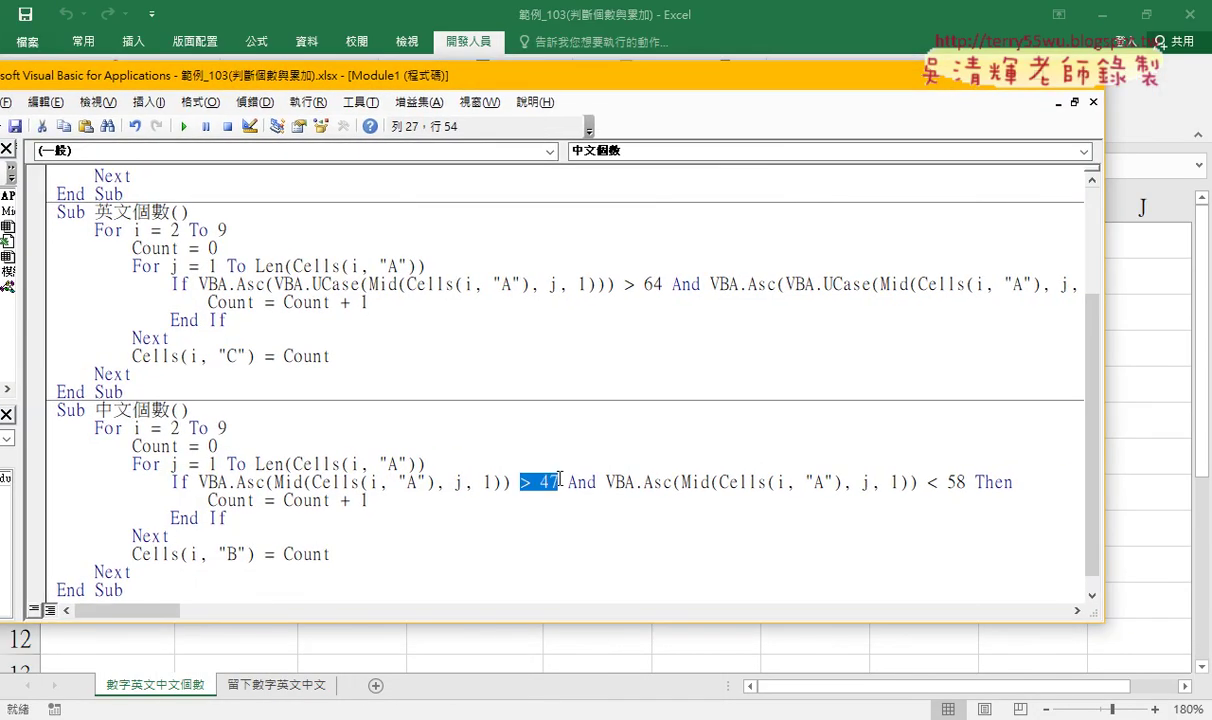
{"action": "type", "text": "<"}
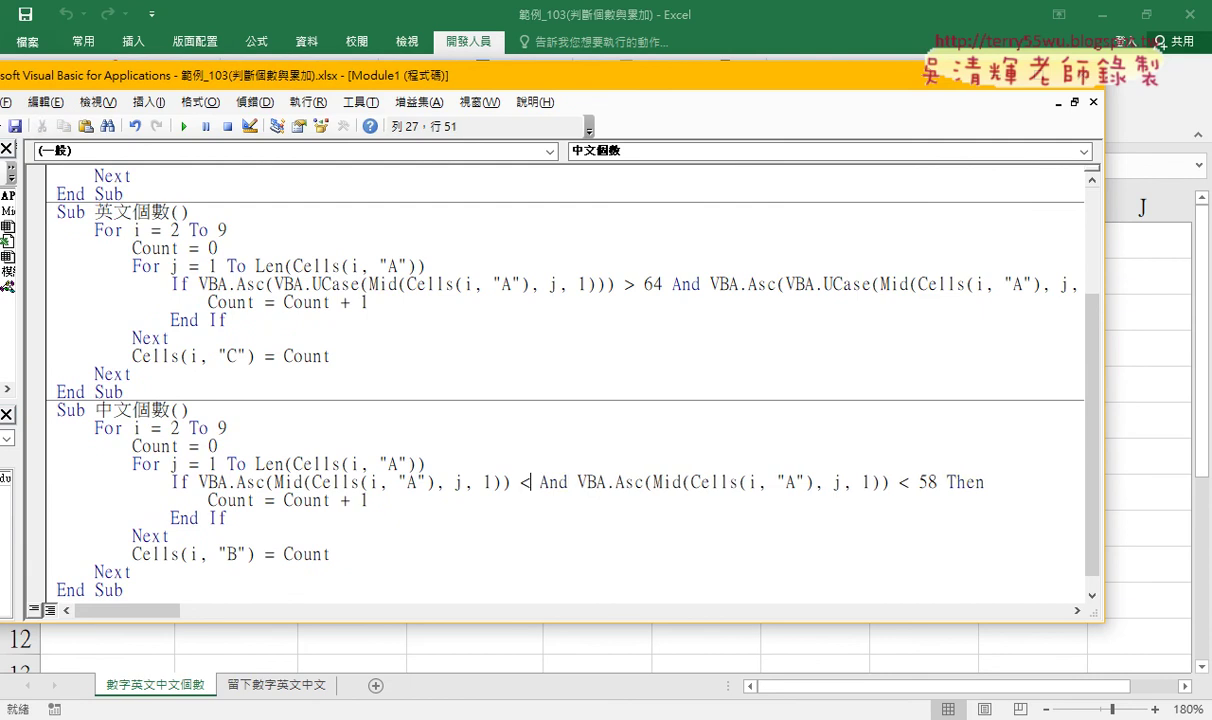
{"action": "type", "text": "0"}
{"action": "key", "text": "Right"}
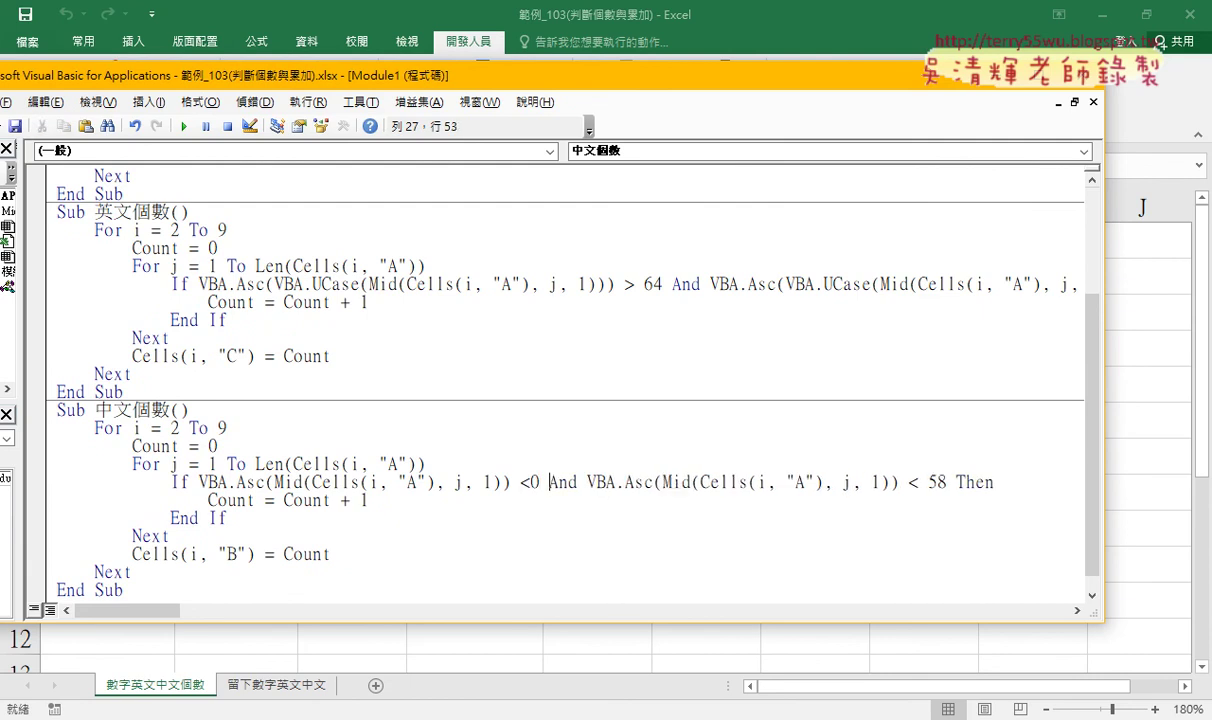
{"action": "key", "text": "Delete"}
{"action": "key", "text": "Delete"}
{"action": "key", "text": "Delete"}
{"action": "type", "text": "ㄊ"}
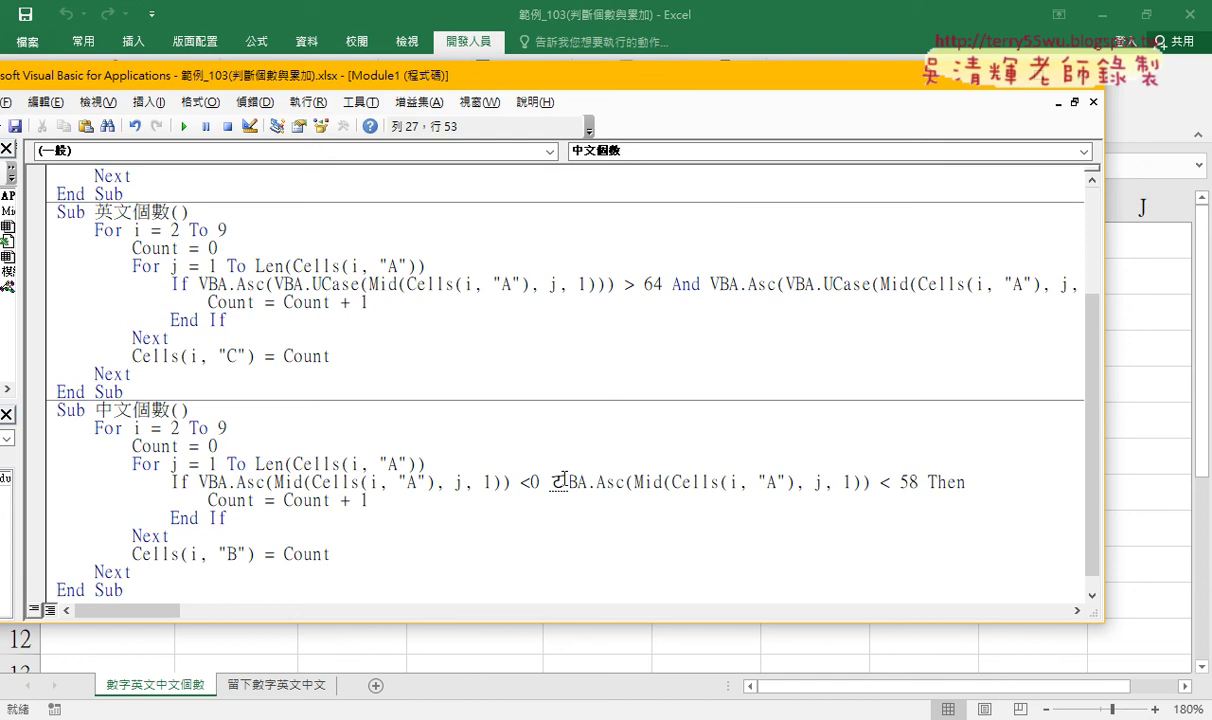
{"action": "key", "text": "BackSpace"}
{"action": "type", "text": "or"}
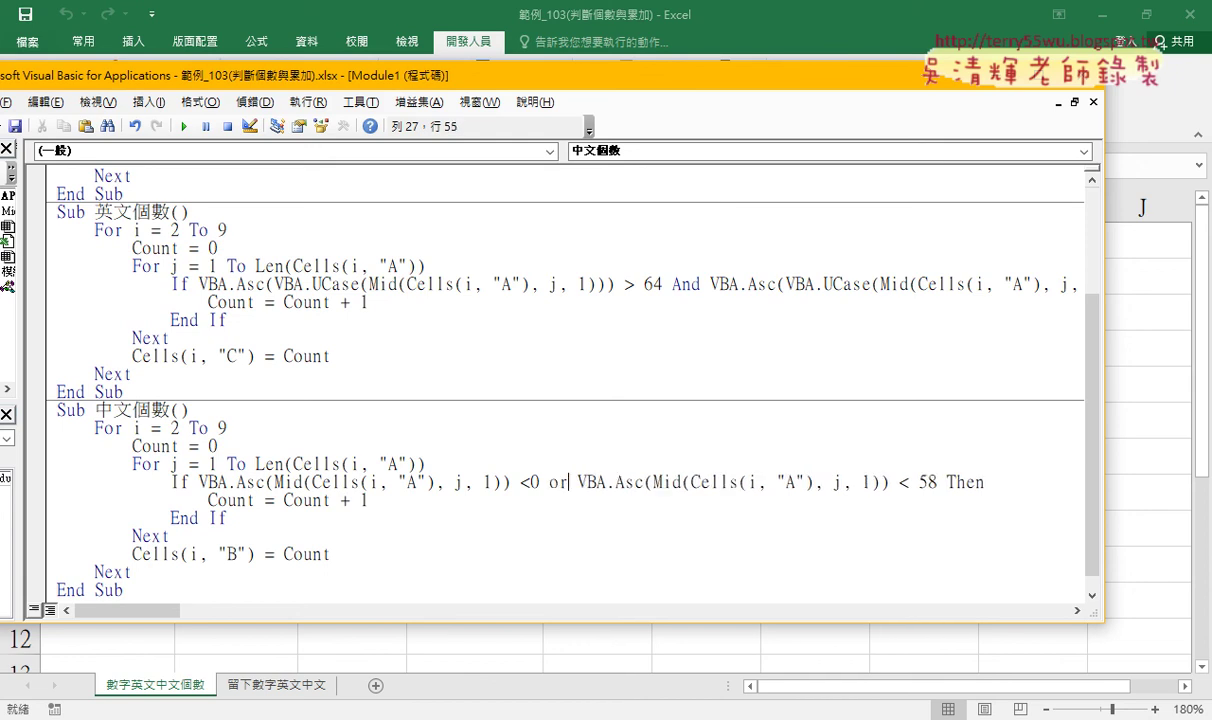
Change the upper bound 58 to 127 and select the output column letter B
{"action": "double_click", "coordinate": [928, 482]}
{"action": "type", "text": "1"}
{"action": "type", "text": "27"}
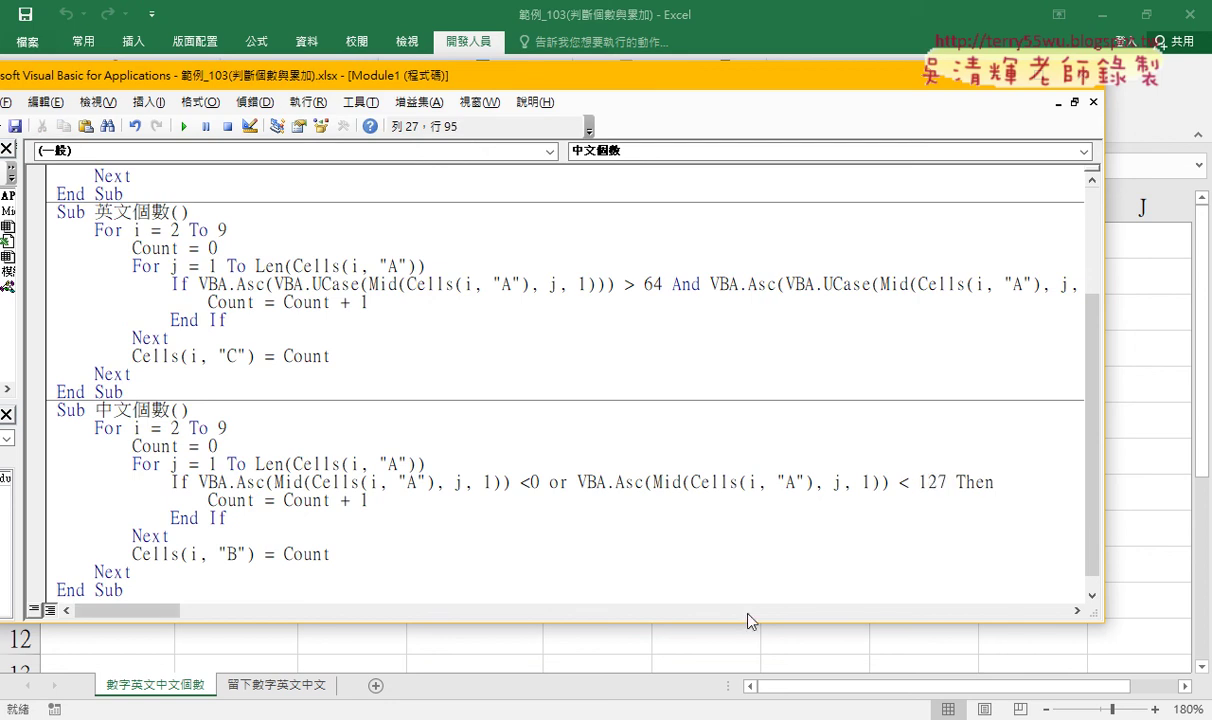
{"action": "double_click", "coordinate": [231, 554]}
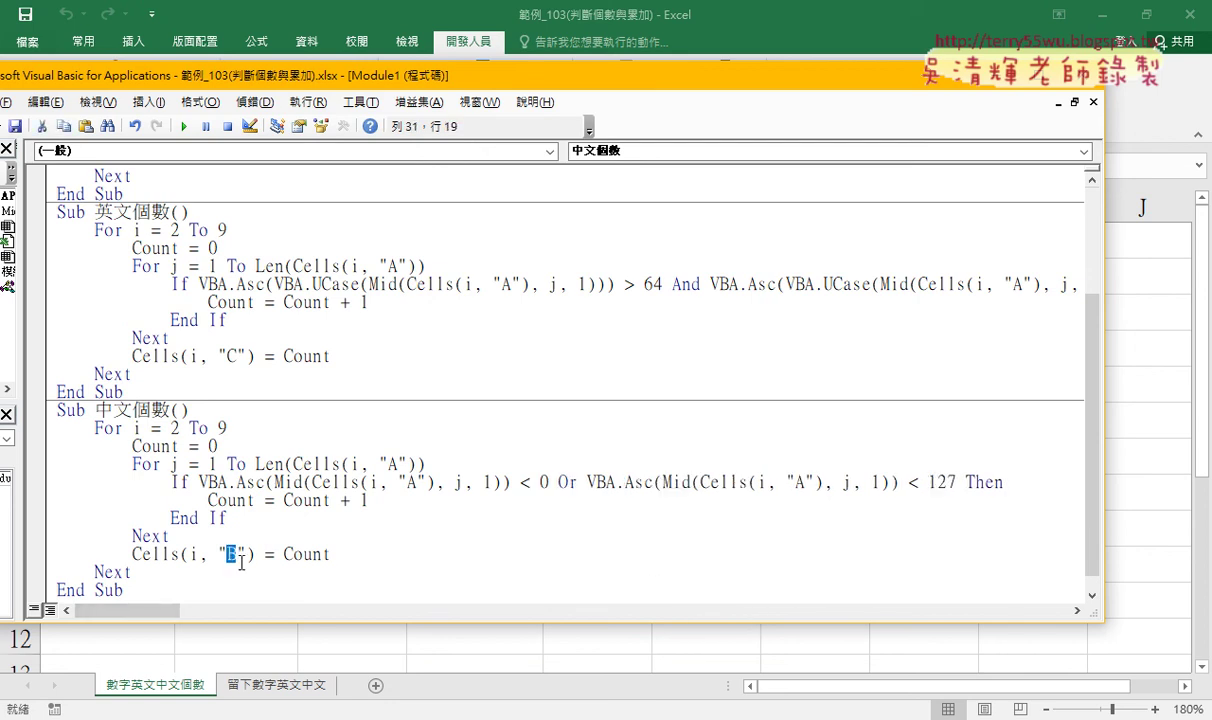
Set the output column to D, trying '> 0' before restoring the '< 0' comparison
{"action": "type", "text": "D"}
{"action": "mouse_move", "coordinate": [435, 82]}
{"action": "left_mouse_down"}
{"action": "mouse_move", "coordinate": [1048, 77]}
{"action": "mouse_move", "coordinate": [440, 85]}
{"action": "left_mouse_up"}
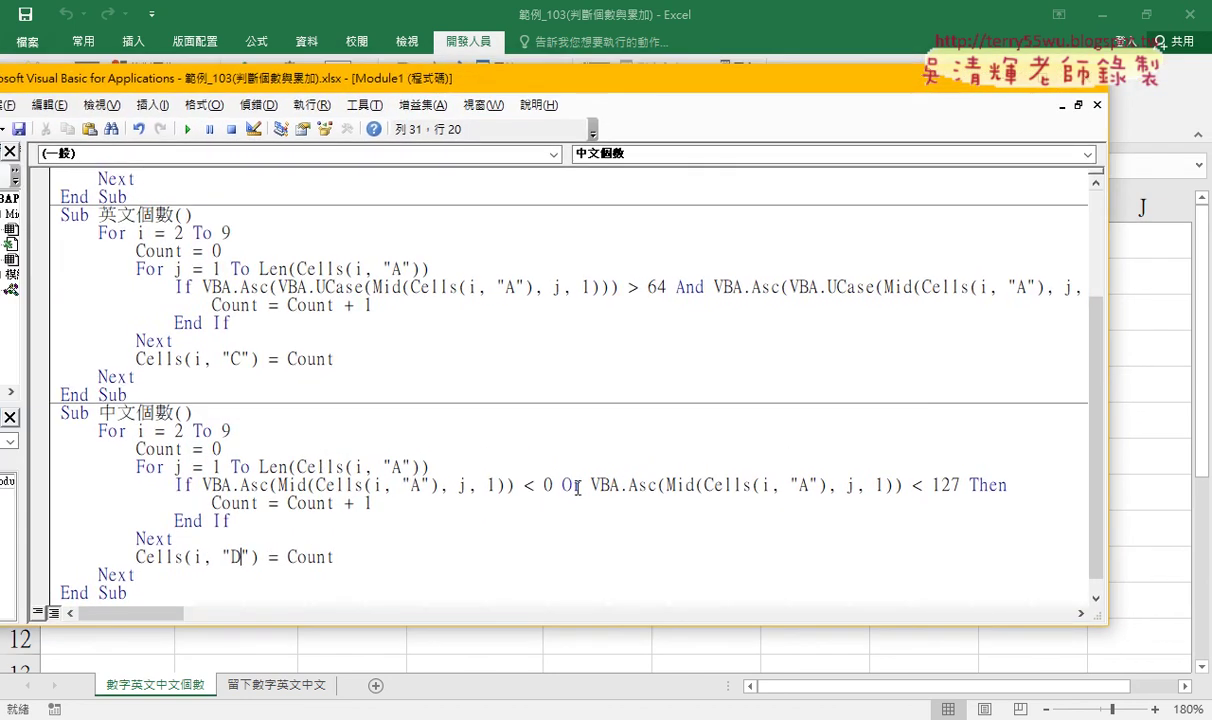
{"action": "mouse_move", "coordinate": [552, 487]}
{"action": "left_mouse_down"}
{"action": "mouse_move", "coordinate": [532, 488]}
{"action": "mouse_move", "coordinate": [543, 490]}
{"action": "left_mouse_up"}
{"action": "key", "text": "shift+Left"}
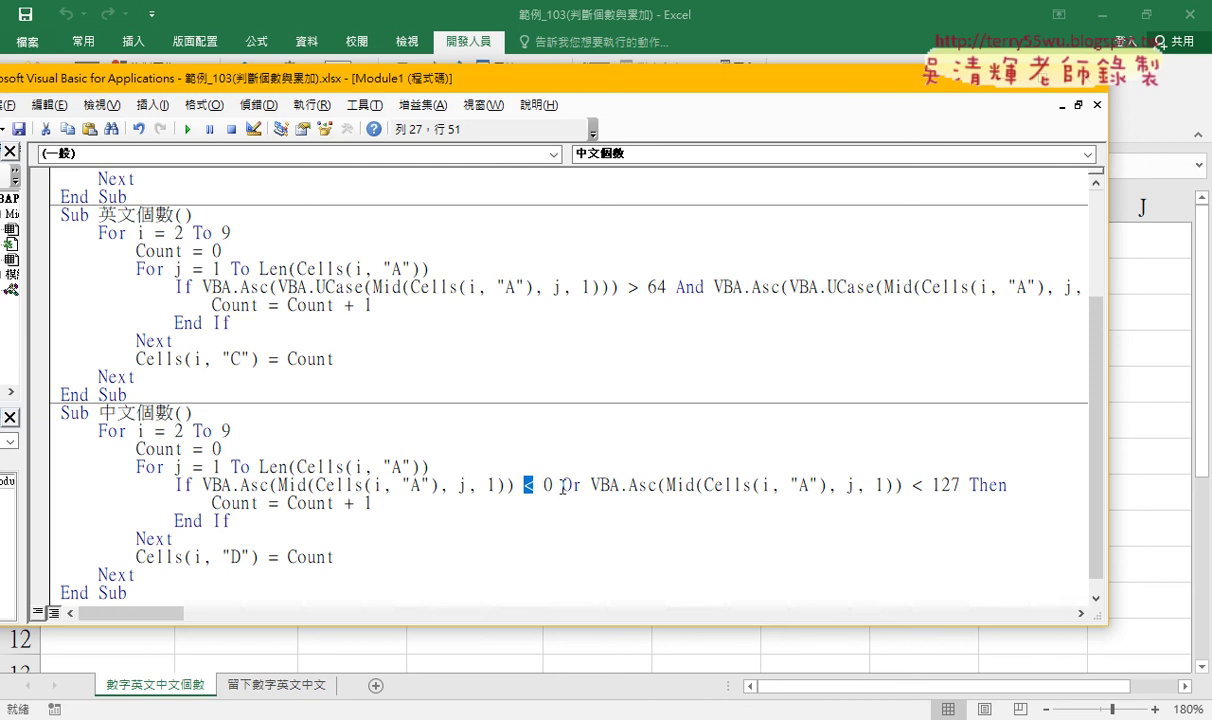
{"action": "type", "text": ">"}
{"action": "left_click_drag", "start_coordinate": [553, 486], "coordinate": [521, 486]}
{"action": "key", "text": "Left"}
{"action": "left_click", "coordinate": [925, 486]}
{"action": "left_click", "coordinate": [698, 557]}
{"action": "left_click_drag", "start_coordinate": [524, 486], "coordinate": [555, 486]}
{"action": "key", "text": "shift+Left"}
{"action": "key", "text": "shift+Left"}
{"action": "type", "text": "<"}
Change the second comparison from '< 127' to '> 127' and highlight the whole If condition
{"action": "left_click_drag", "start_coordinate": [911, 485], "coordinate": [921, 485]}
{"action": "type", "text": ">"}
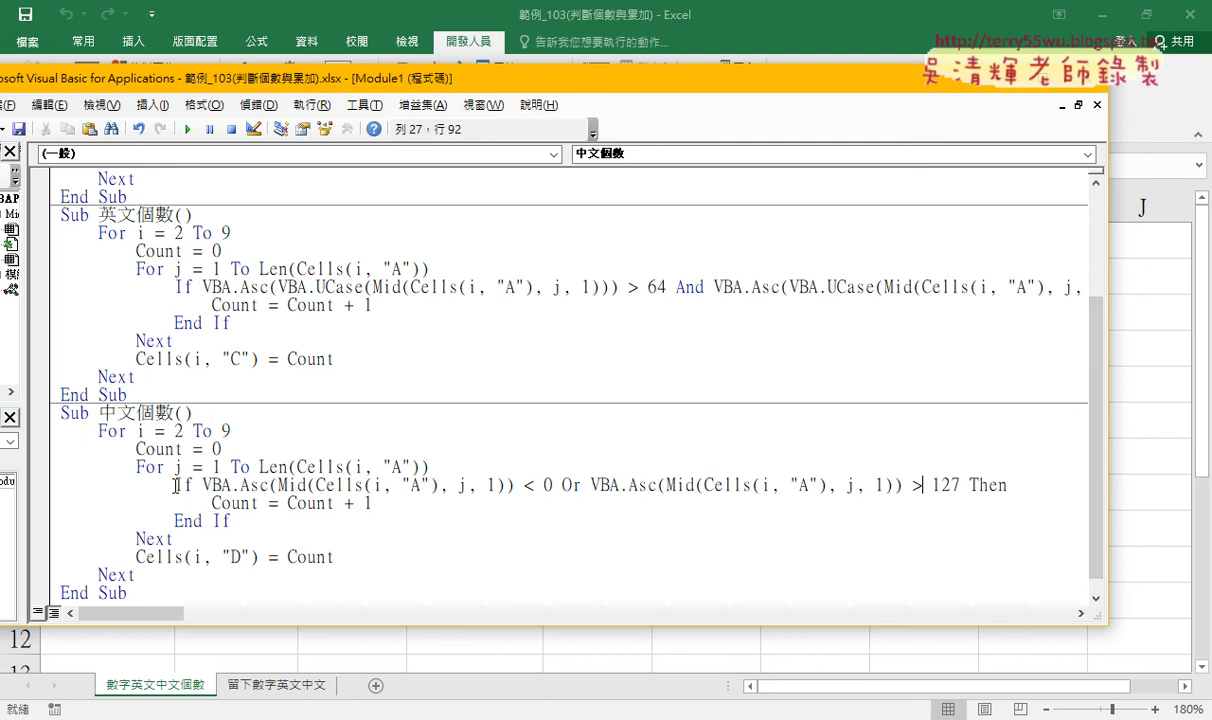
{"action": "left_click_drag", "start_coordinate": [176, 485], "coordinate": [1007, 485]}
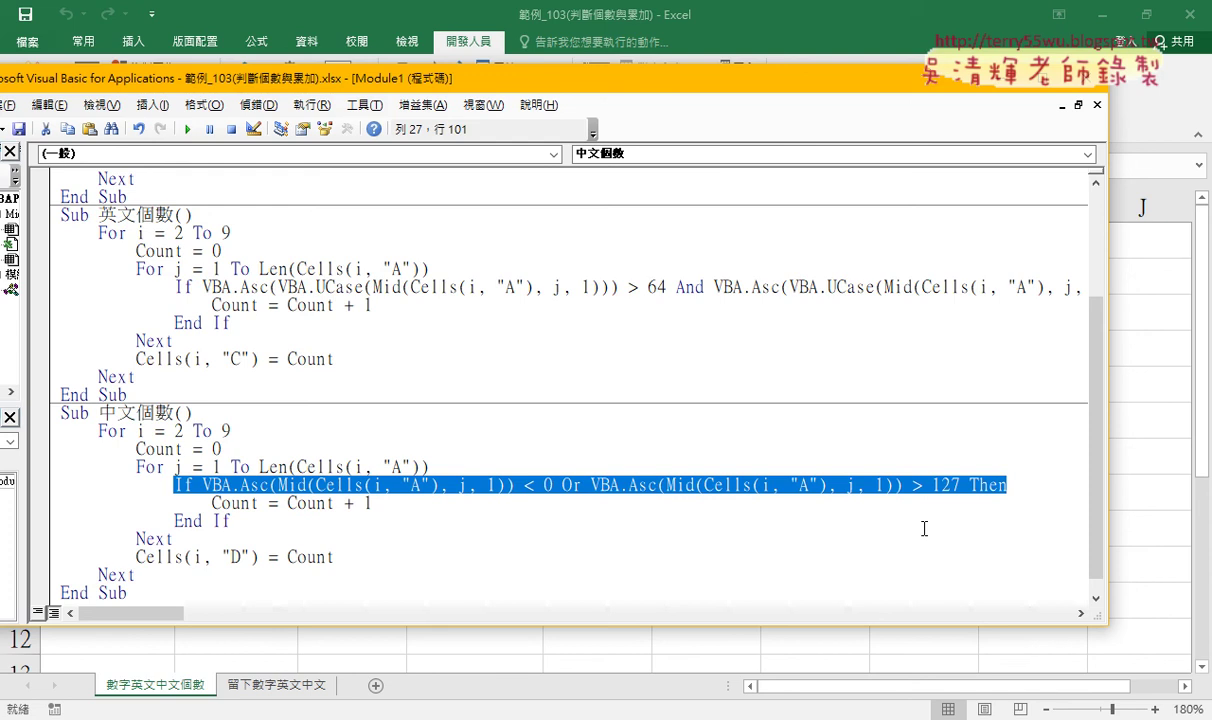
With the code window moved aside, run Sub 中文個數 to fill column D with Chinese character counts
{"action": "mouse_move", "coordinate": [517, 80]}
{"action": "left_mouse_down"}
{"action": "mouse_move", "coordinate": [869, 74]}
{"action": "mouse_move", "coordinate": [1106, 87]}
{"action": "left_mouse_up"}
{"action": "left_click", "coordinate": [940, 463]}
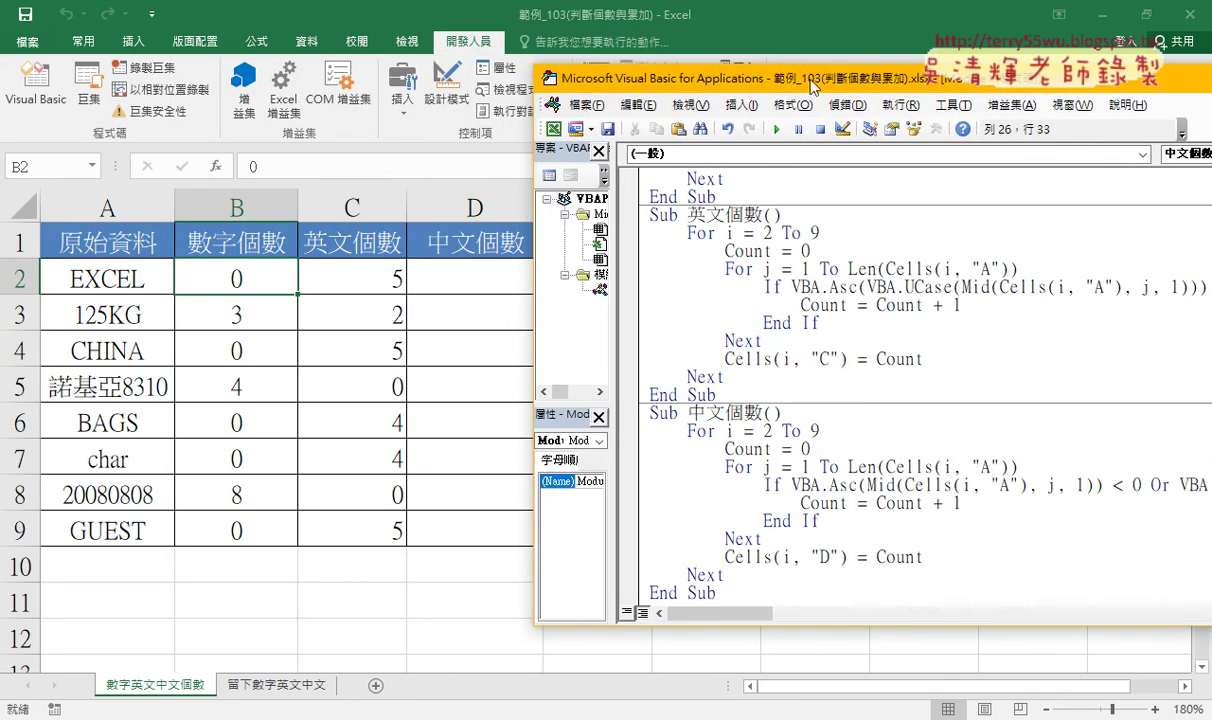
{"action": "left_click_drag", "start_coordinate": [812, 87], "coordinate": [860, 87]}
{"action": "left_click", "coordinate": [690, 427]}
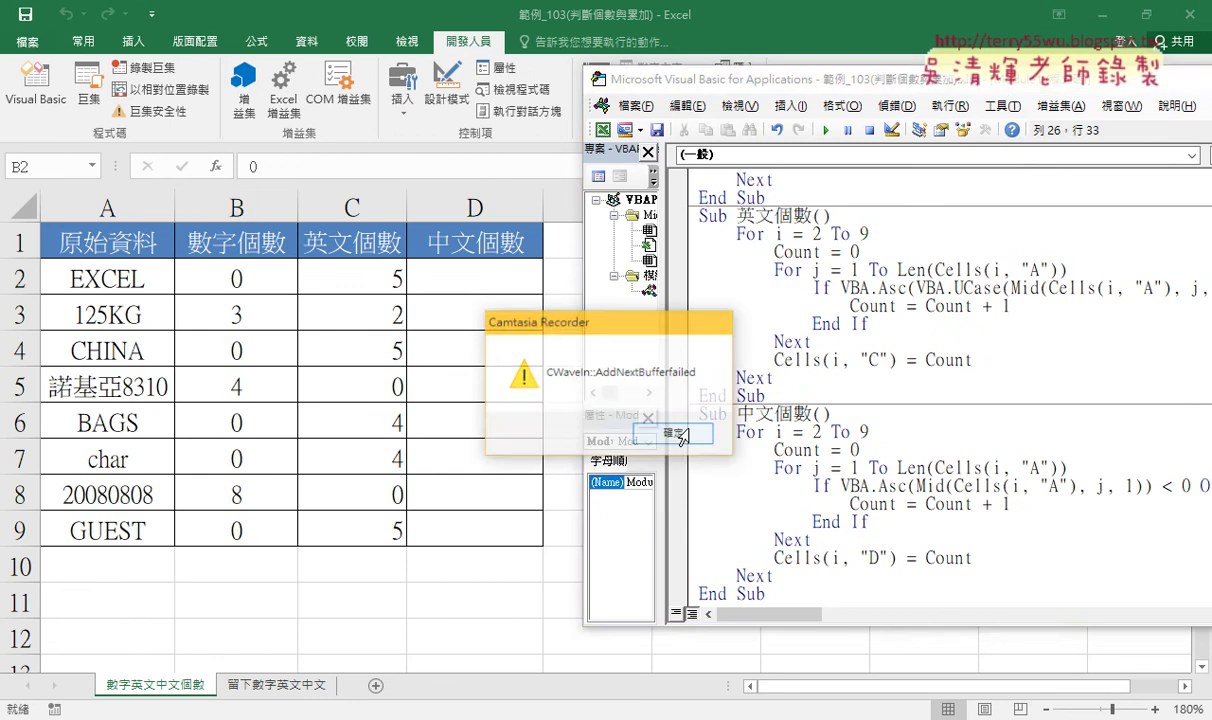
{"action": "left_click", "coordinate": [810, 484]}
{"action": "left_click", "coordinate": [826, 130]}
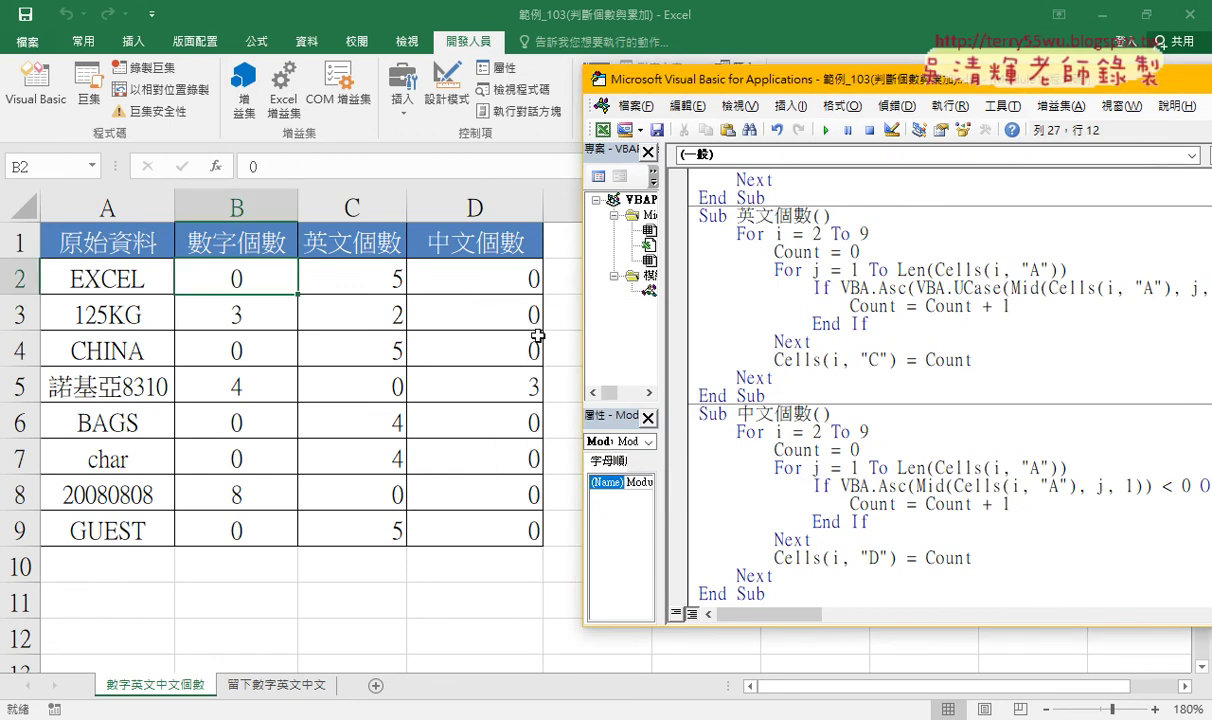